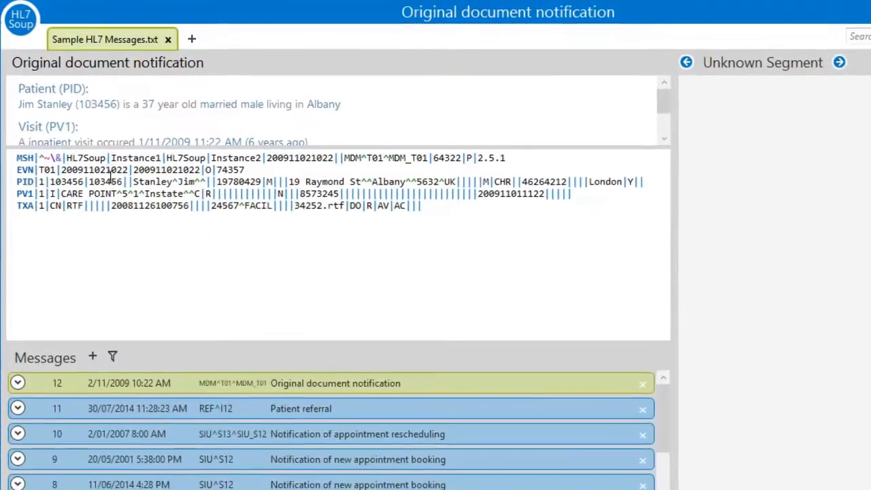
# Set the Version ID (MSH-12) in the header of the original document notification message to 2.3.
pyautogui.click(112, 171)
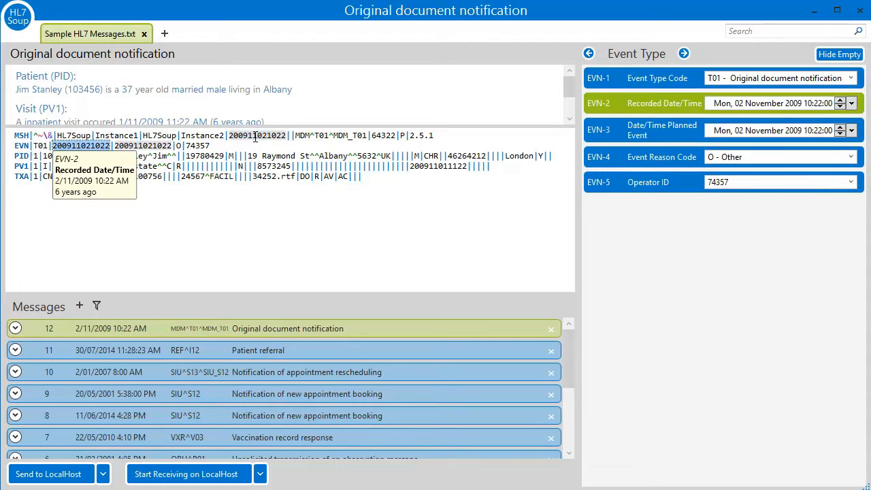
pyautogui.click(419, 135)
pyautogui.moveTo(434, 136); pyautogui.dragTo(409, 135)
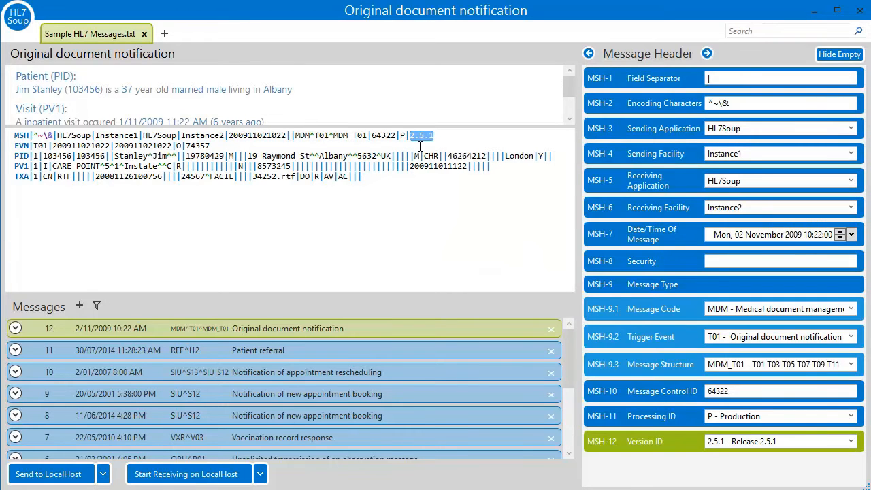
pyautogui.write('2.3')
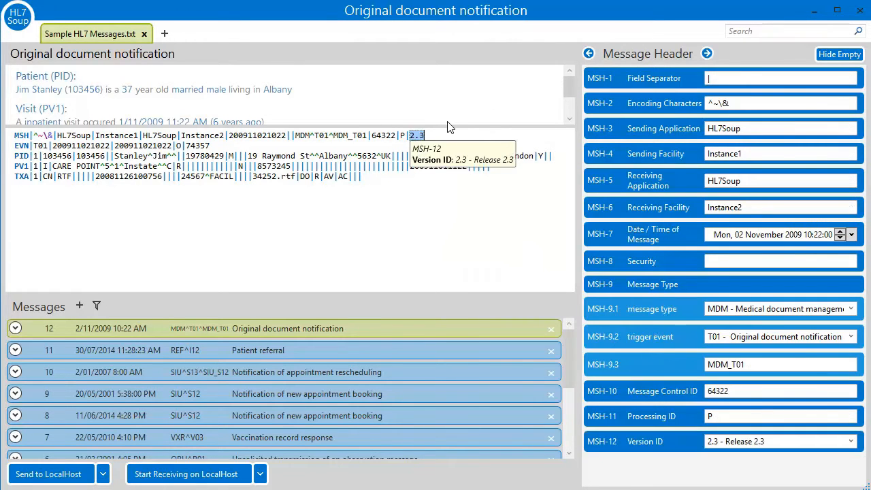
# Update all 12 messages so that MSH-12 is set to "2.3".
pyautogui.click(417, 136)
pyautogui.rightClick(417, 137)
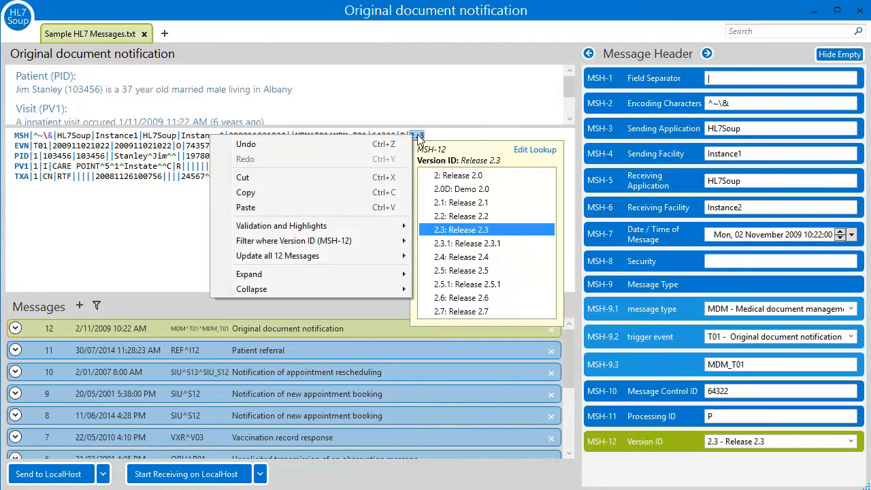
pyautogui.moveTo(296, 264)
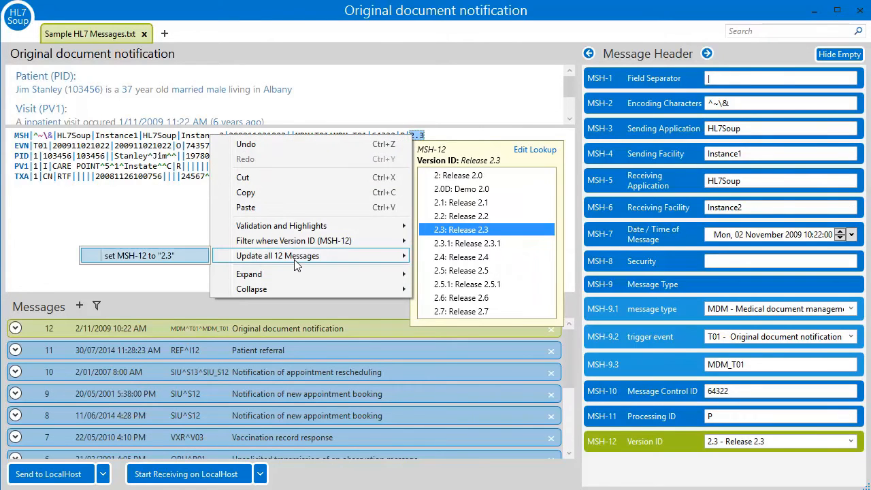
pyautogui.click(156, 262)
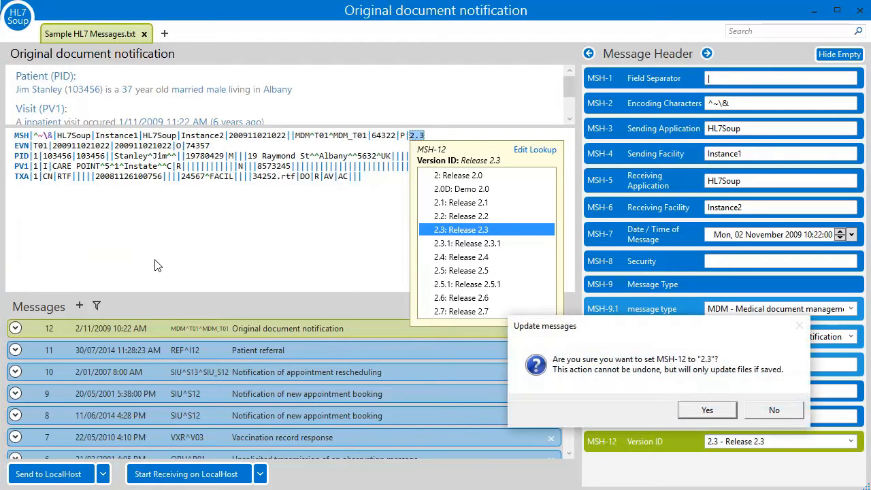
pyautogui.click(724, 415)
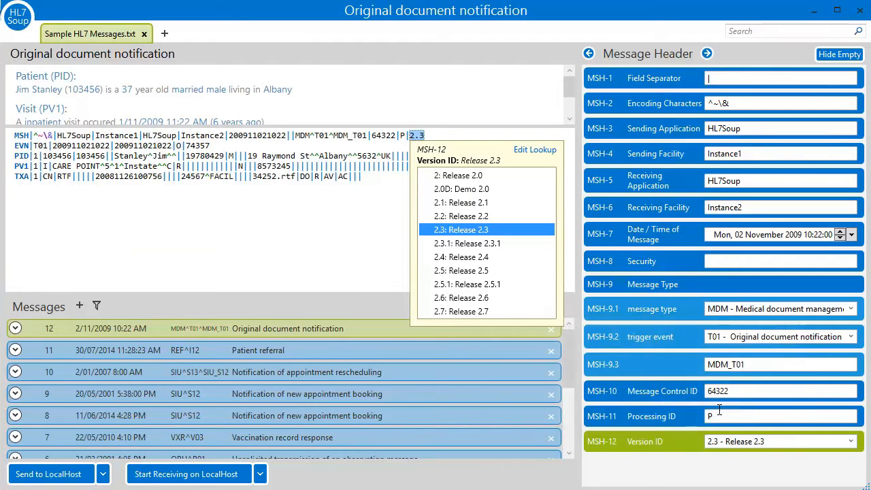
# Check the Version ID in the patient referral, appointment rescheduling and original document notification messages.
pyautogui.click(264, 348)
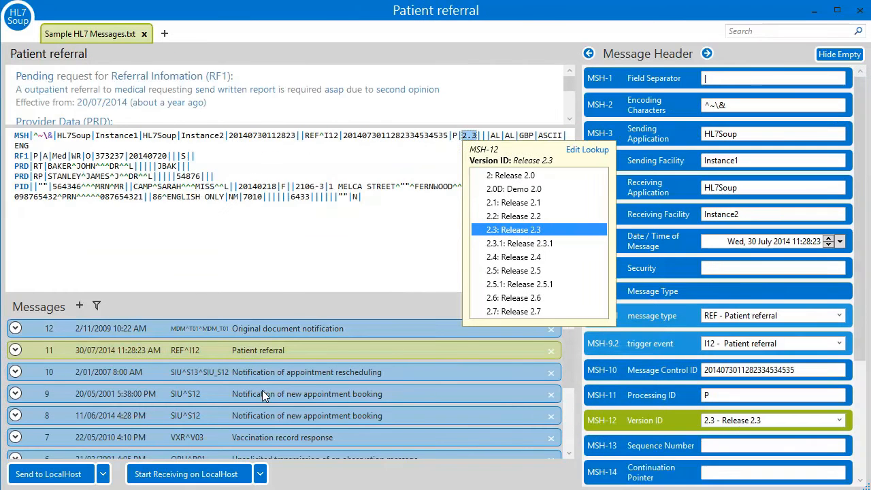
pyautogui.click(258, 373)
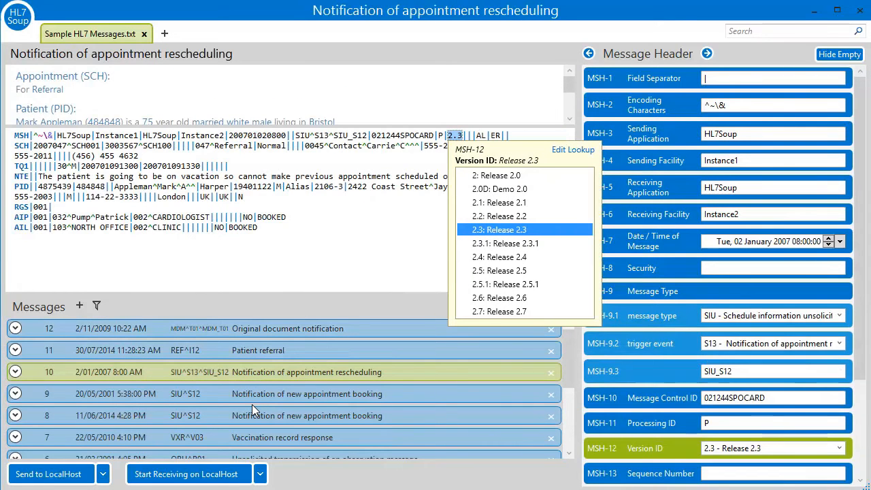
pyautogui.click(253, 333)
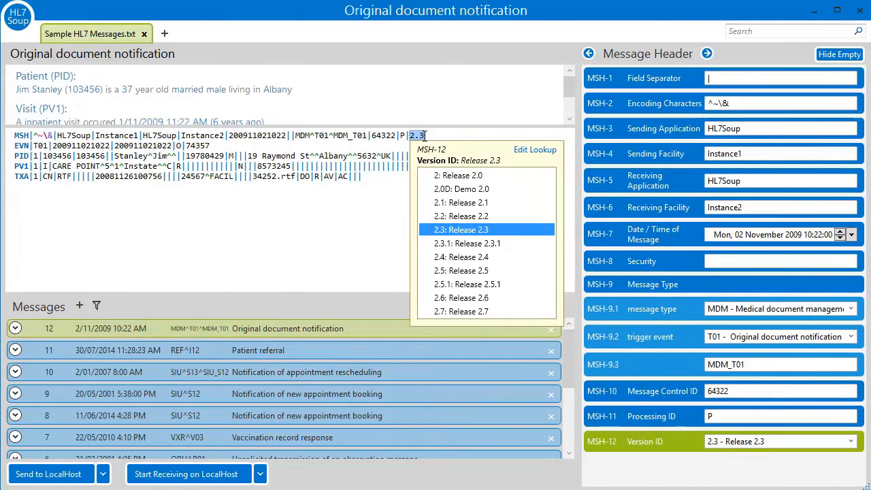
pyautogui.click(376, 180)
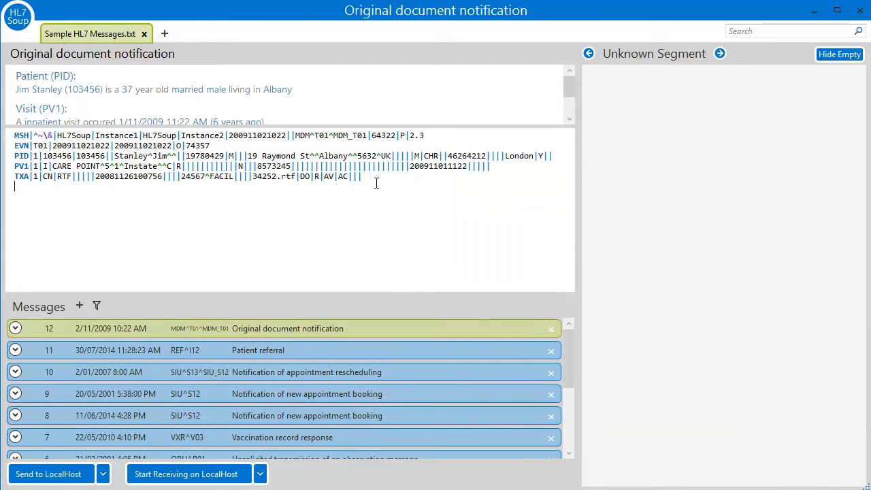
# Filter the messages where PID-5.1 equals the patient's family name, and remove the filter.
pyautogui.click(96, 307)
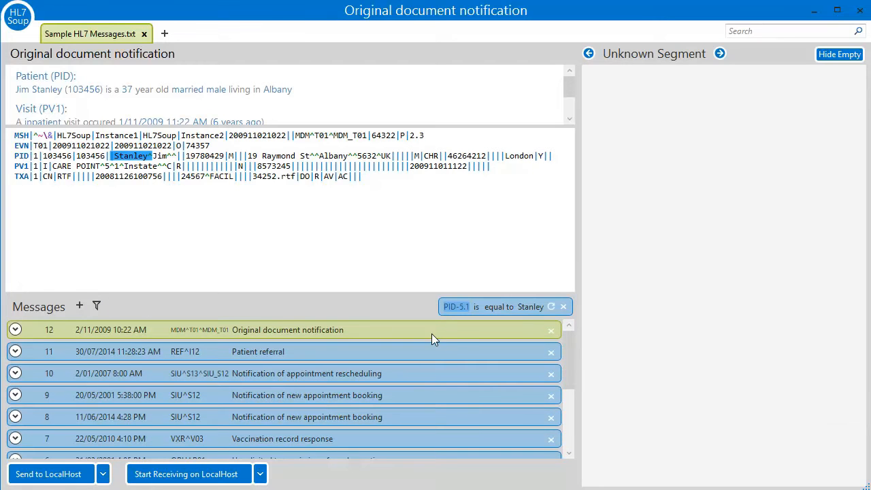
pyautogui.click(549, 307)
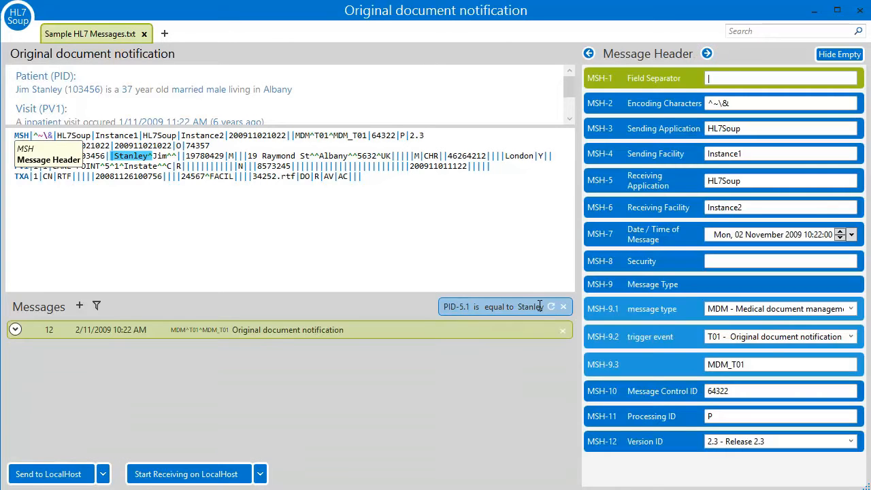
pyautogui.click(563, 308)
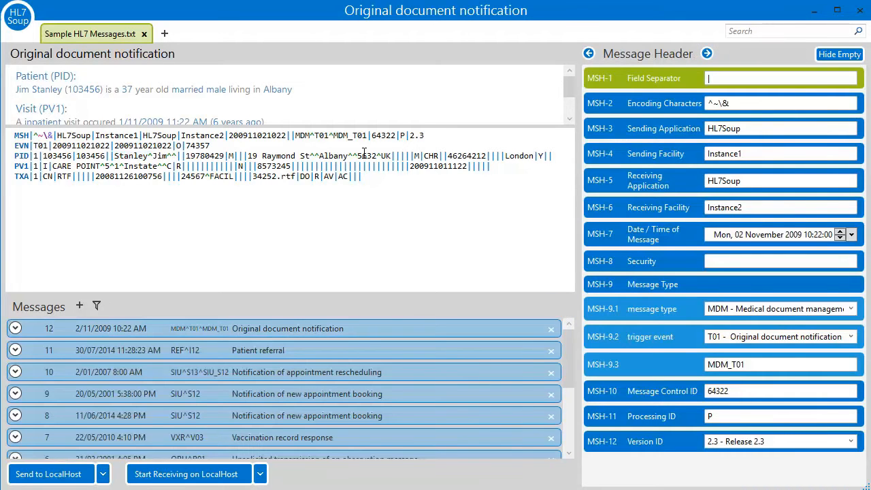
# Try a message filter on Date/Time of Message (MSH-7) equal to 2/11/2009 10:22 AM.
pyautogui.click(268, 137)
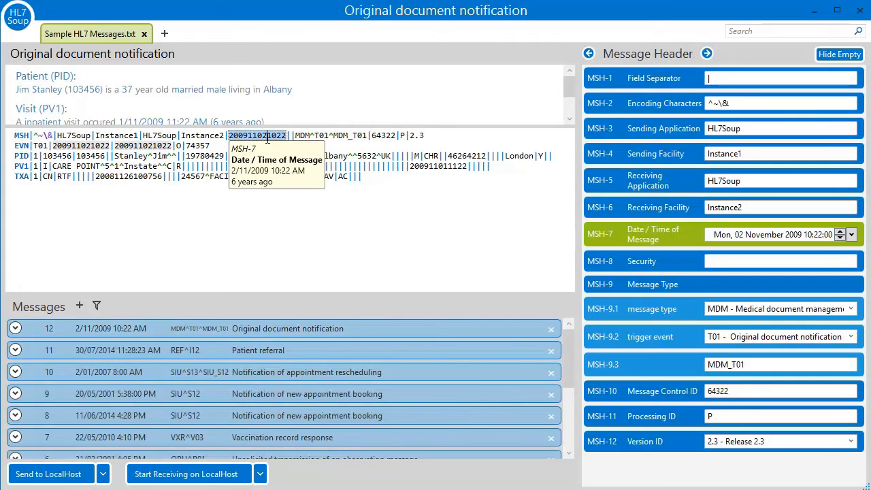
pyautogui.click(96, 310)
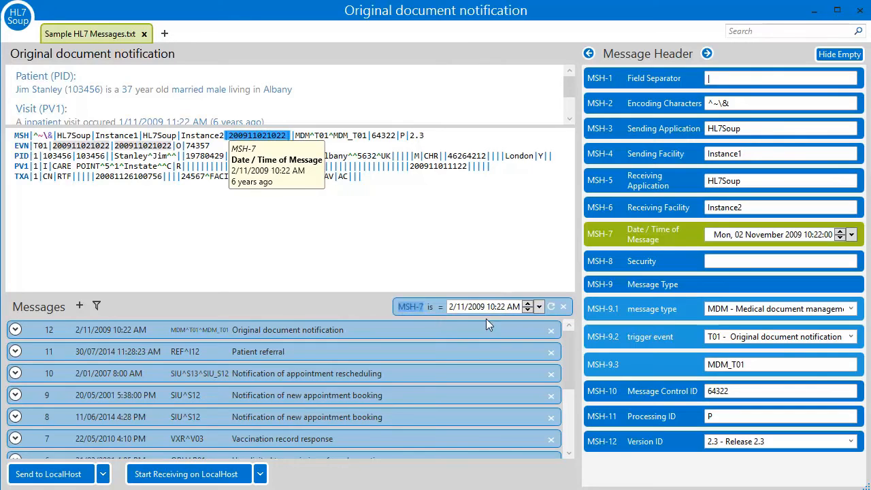
pyautogui.click(440, 307)
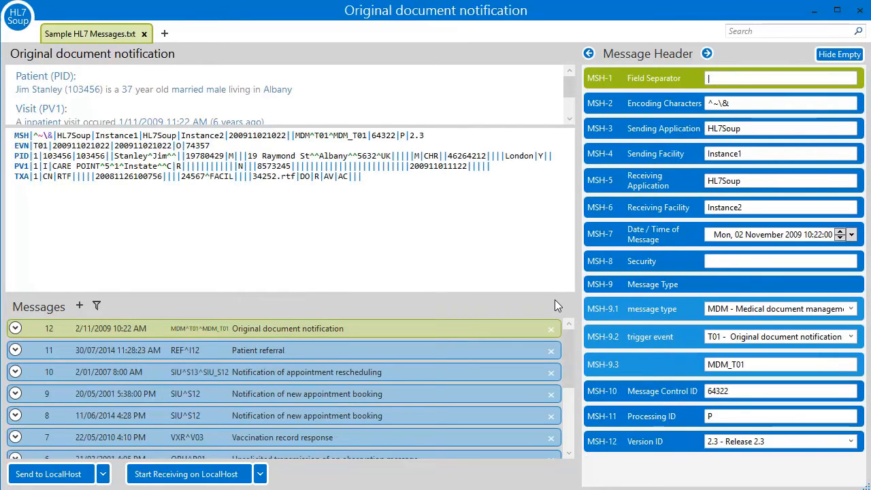
# Filter the messages where the trigger event (MSH-9.2) is equal to A04, using the register-a-patient message number 4.
pyautogui.moveTo(566, 344); pyautogui.dragTo(573, 415)
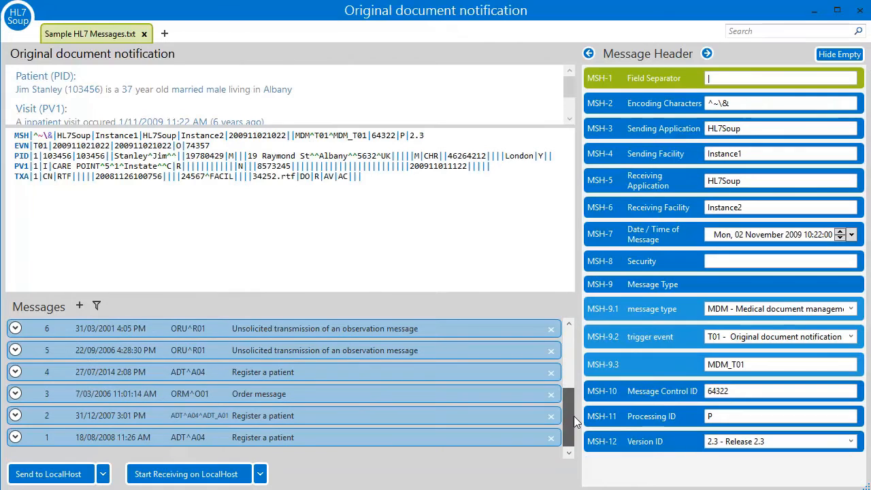
pyautogui.click(199, 373)
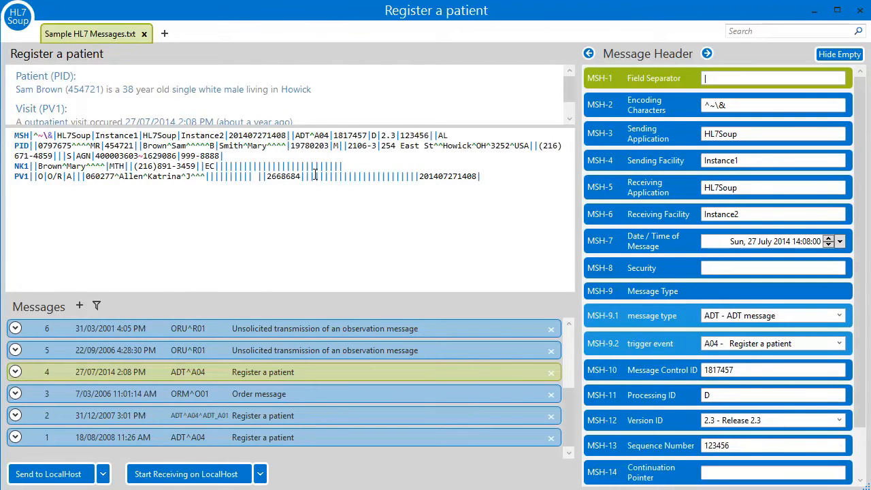
pyautogui.click(320, 133)
pyautogui.rightClick(319, 133)
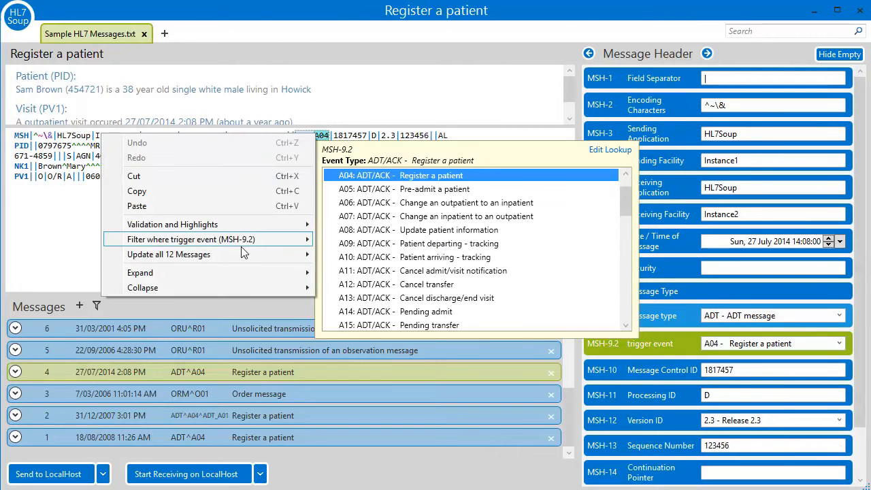
pyautogui.moveTo(237, 248)
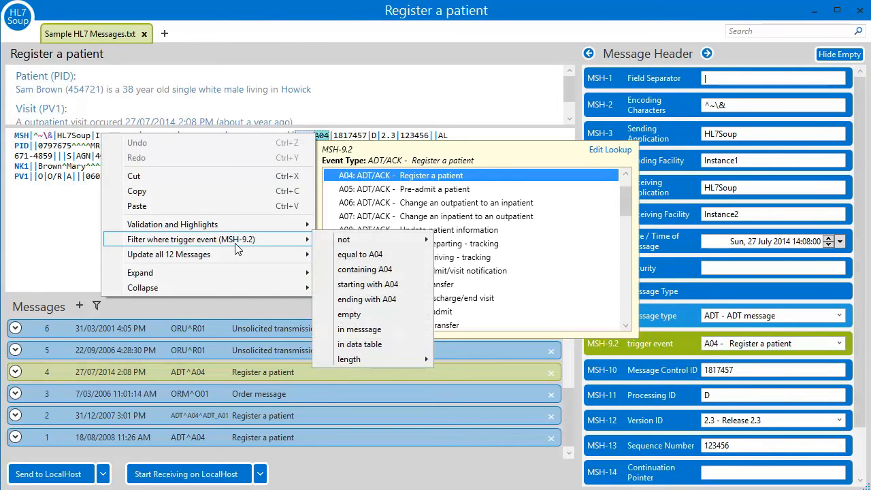
pyautogui.click(351, 255)
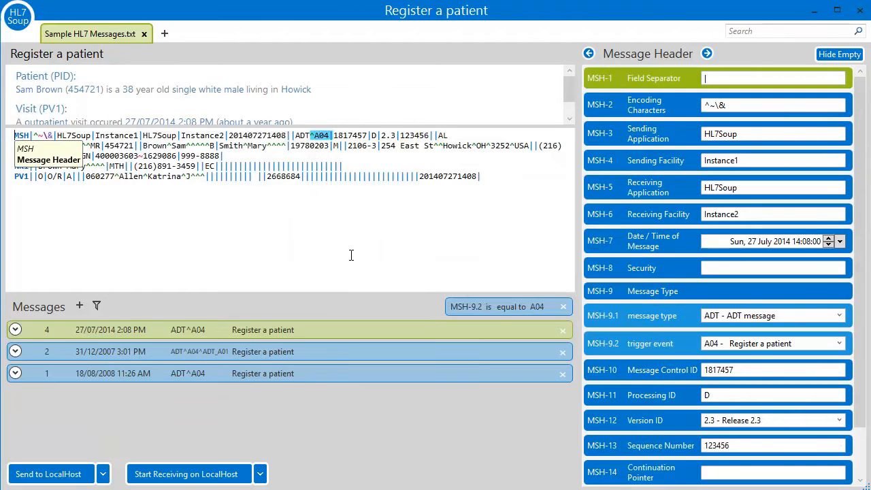
# Change the trigger event (MSH-9.2) of message 4 to A03 and apply that value to all 3 filtered messages.
pyautogui.click(321, 135)
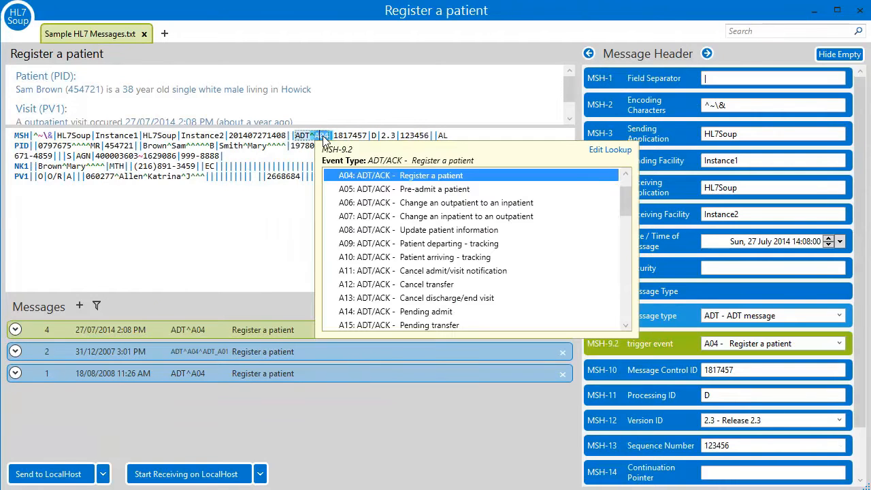
pyautogui.write('A03')
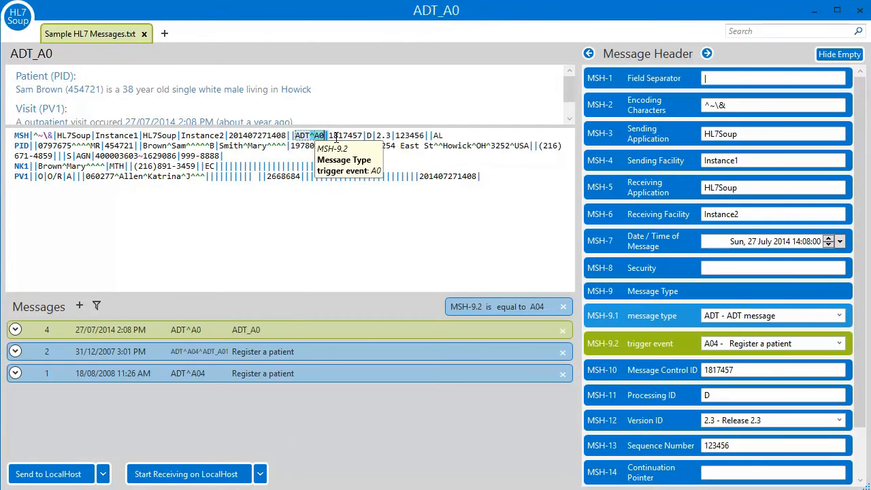
pyautogui.click(319, 135)
pyautogui.rightClick(319, 136)
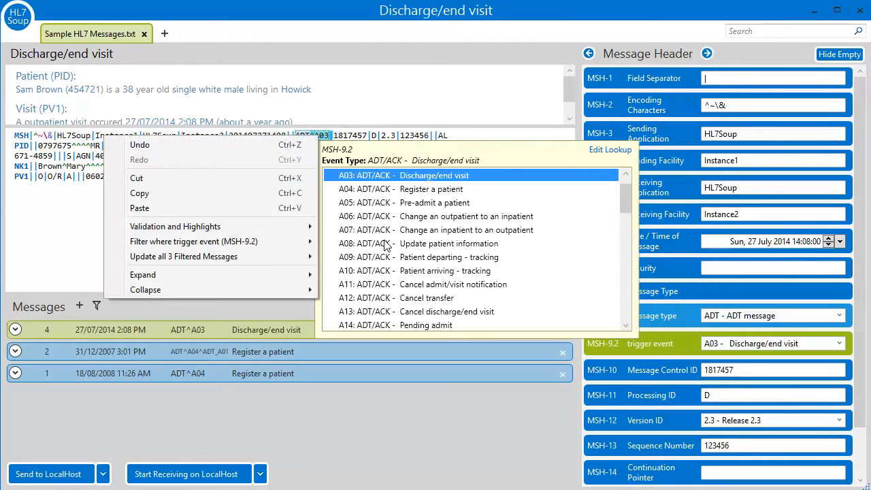
pyautogui.moveTo(231, 258)
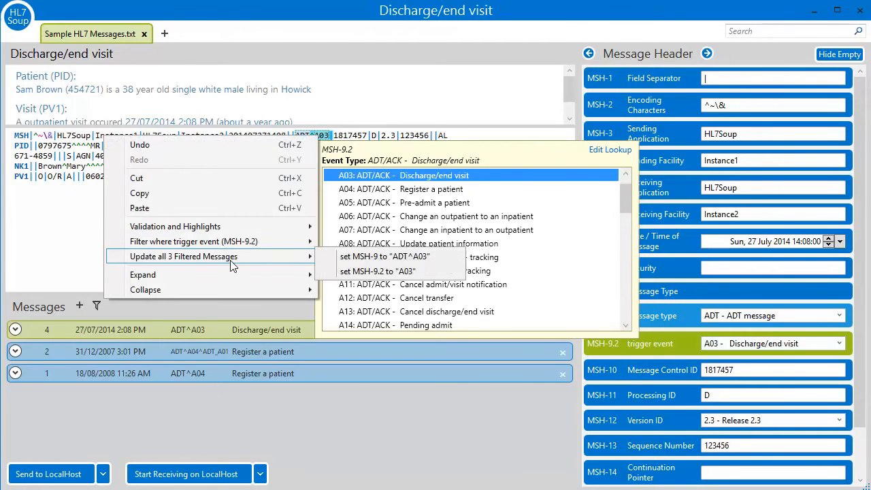
pyautogui.click(373, 272)
pyautogui.click(705, 410)
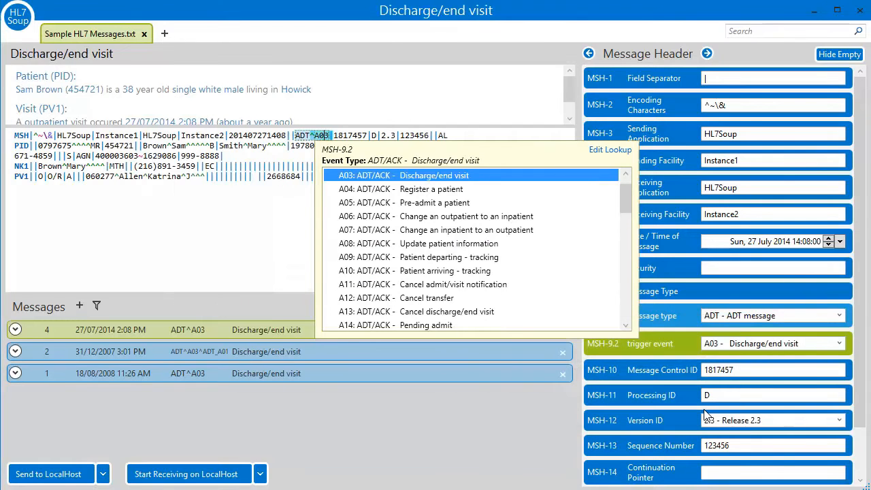
# Check the trigger event in messages 4, 2 and 1, and remove the A04 filter.
pyautogui.click(297, 334)
pyautogui.click(307, 359)
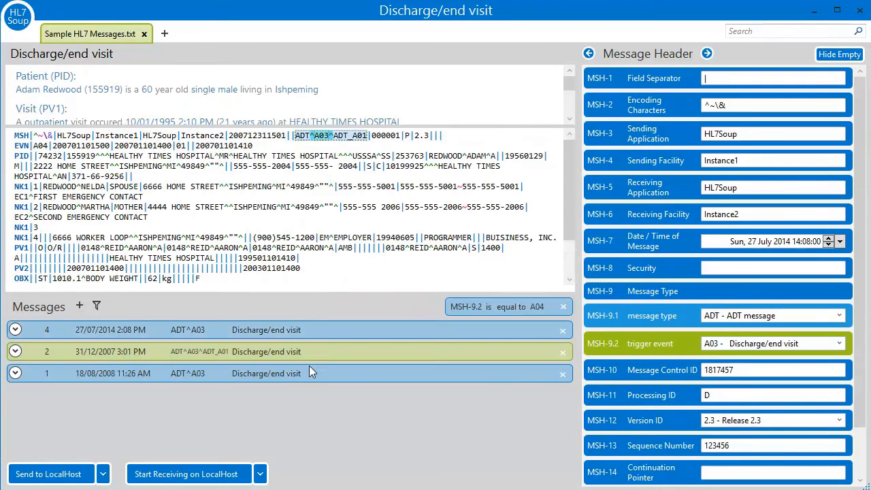
pyautogui.click(304, 377)
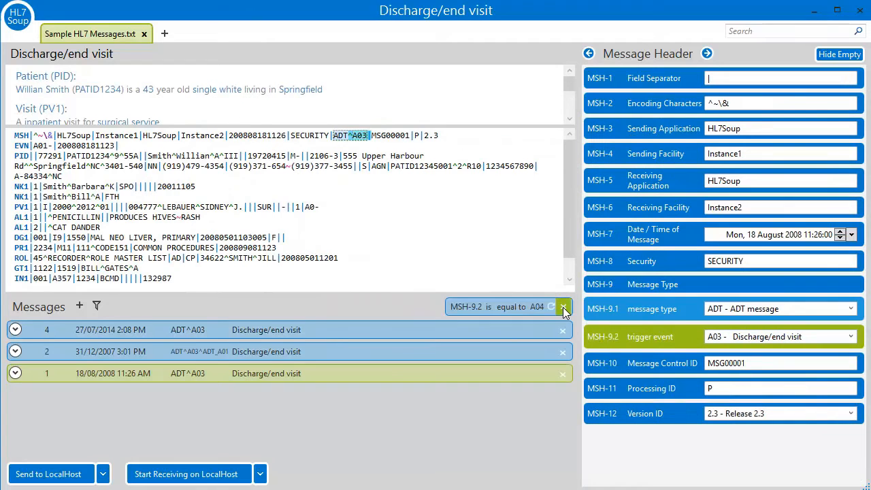
pyautogui.click(560, 307)
# Filter the messages where Date/Time of Message (MSH-7) is >= 2/11/2009 10:22 AM, using the original document notification message.
pyautogui.click(248, 327)
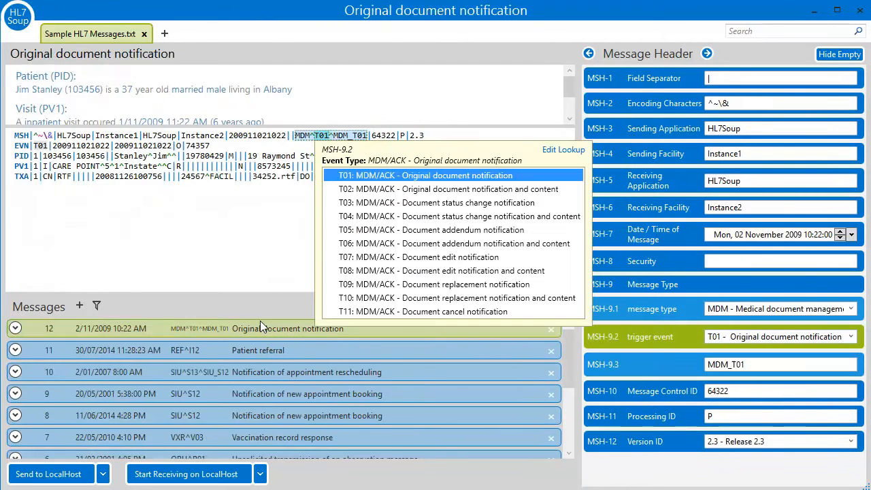
pyautogui.click(255, 323)
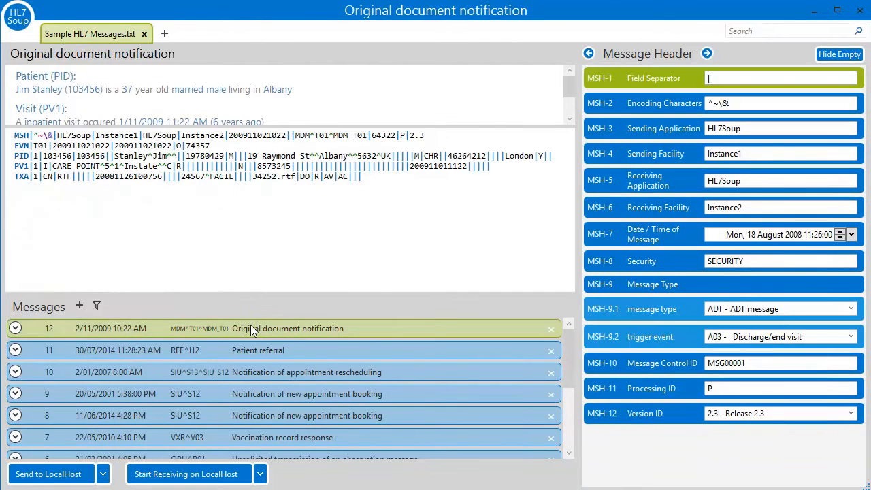
pyautogui.click(233, 141)
pyautogui.rightClick(238, 136)
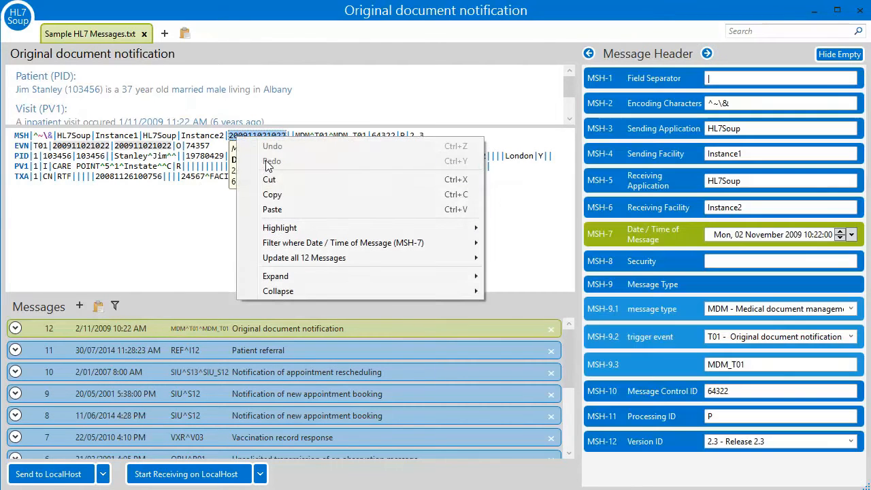
pyautogui.moveTo(280, 247)
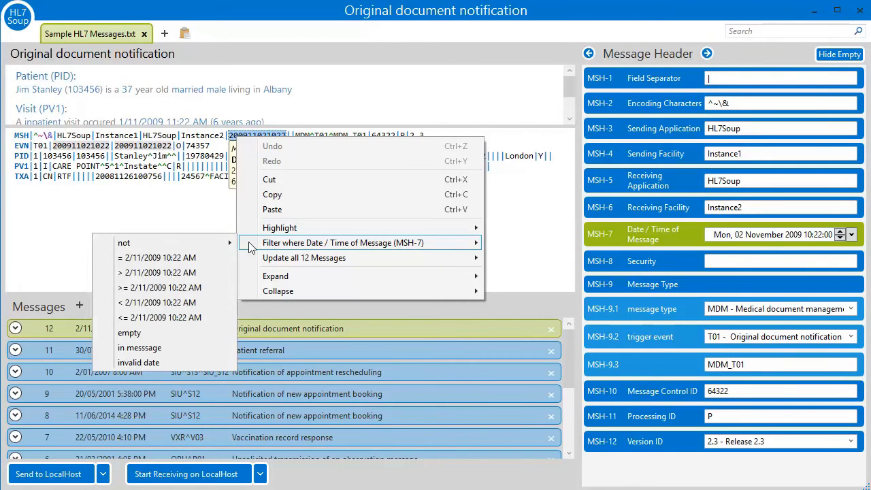
pyautogui.click(164, 287)
# Copy messages from the date-filtered list and paste them into a new tab.
pyautogui.rightClick(175, 333)
pyautogui.click(203, 355)
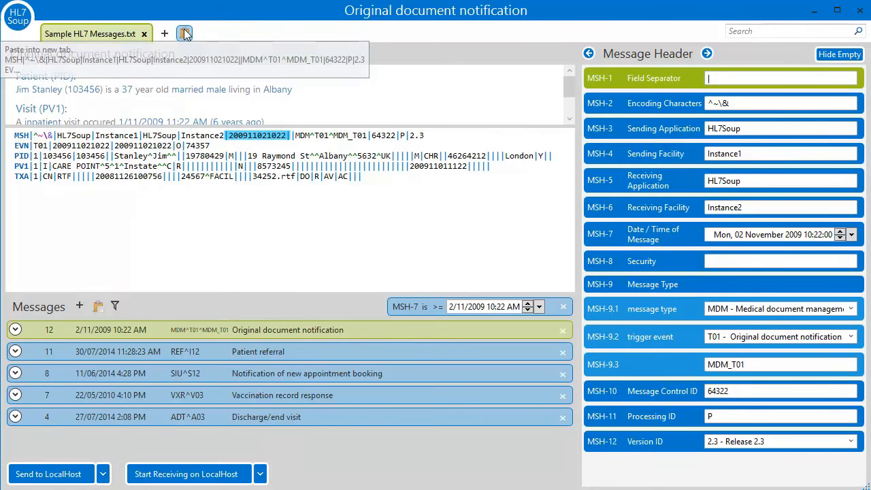
pyautogui.click(185, 34)
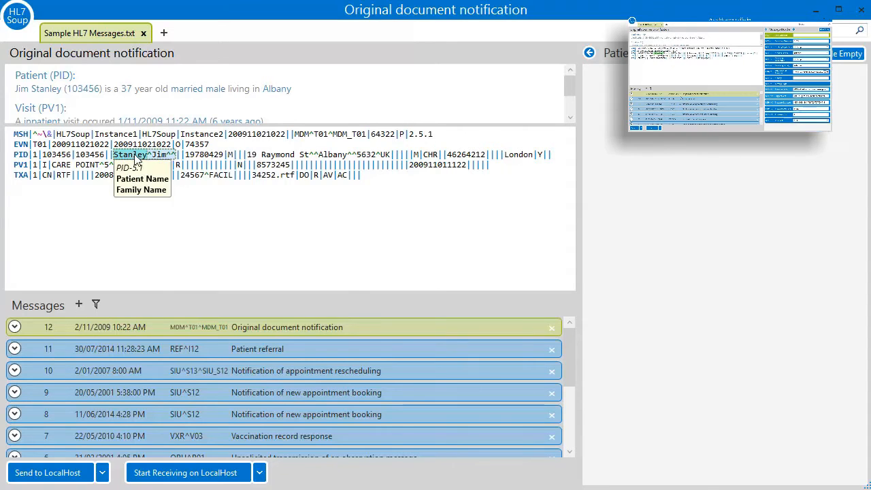
# Add a green highlighter on Family Name (PID-5.1) for values equal to the family name in the original document notification message.
pyautogui.rightClick(134, 155)
pyautogui.moveTo(190, 246)
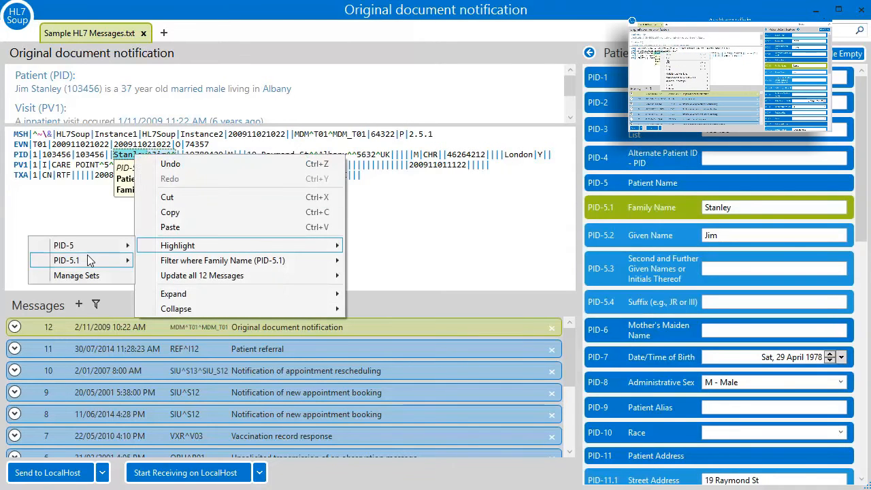
pyautogui.moveTo(87, 257)
pyautogui.moveTo(181, 290)
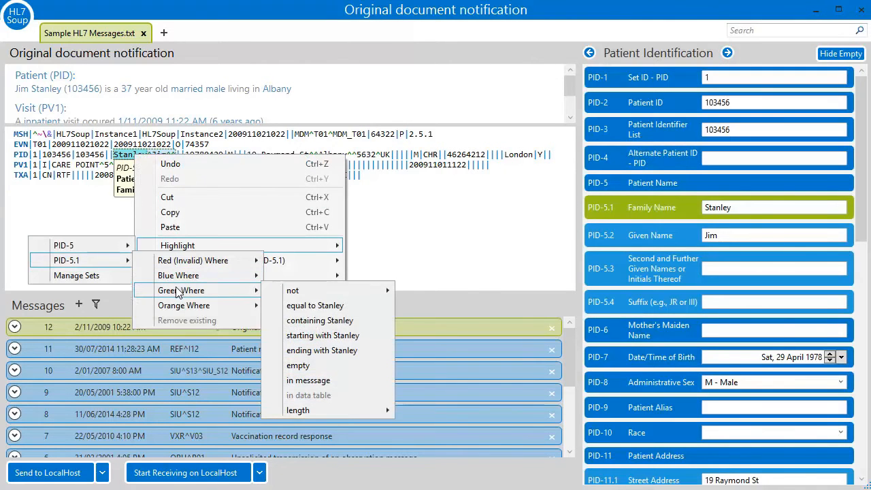
pyautogui.click(318, 306)
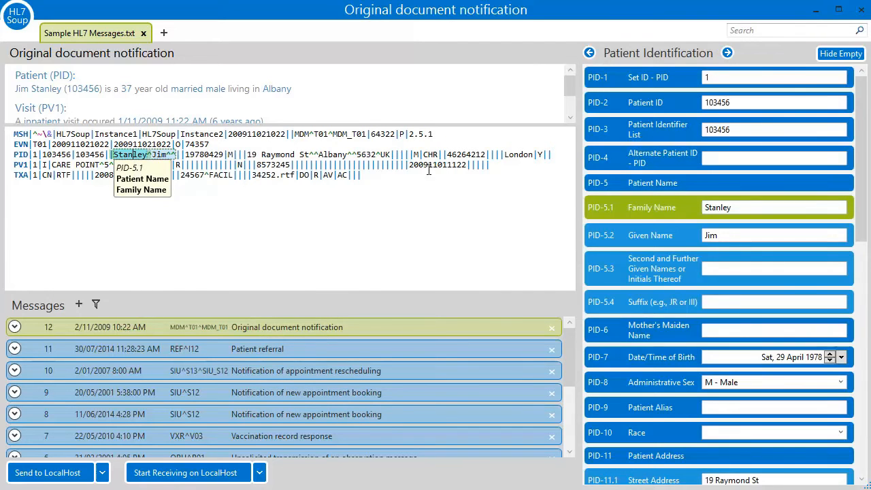
pyautogui.click(440, 165)
pyautogui.press('BackSpace')
pyautogui.write('4')
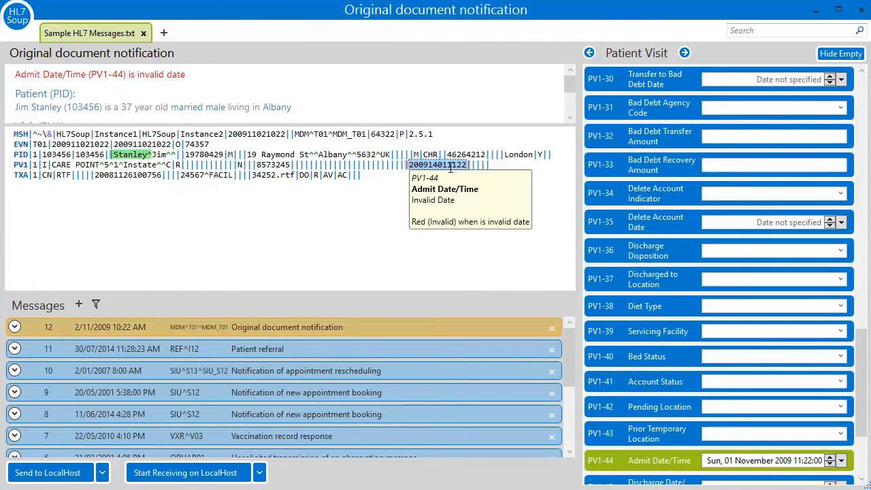
pyautogui.click(391, 176)
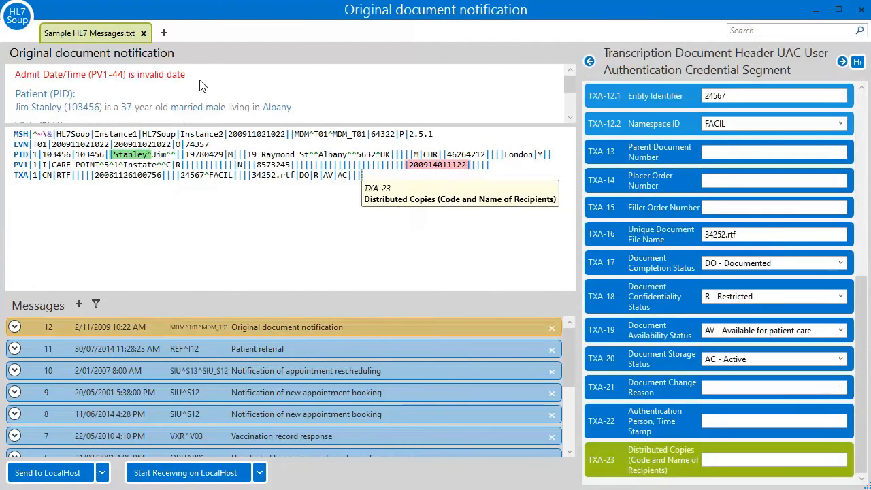
pyautogui.click(238, 246)
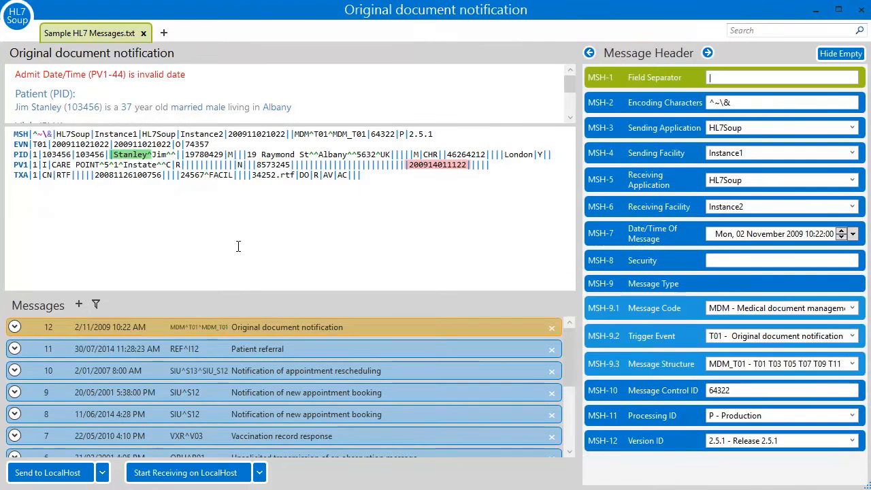
# Filter the message list by validation, switch the filter to "message is invalid", and remove the filter.
pyautogui.rightClick(221, 329)
pyautogui.click(176, 371)
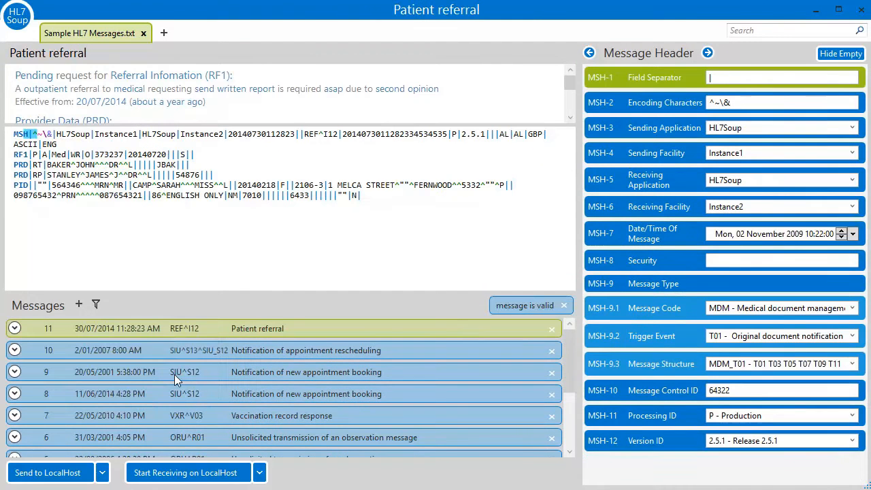
pyautogui.click(522, 304)
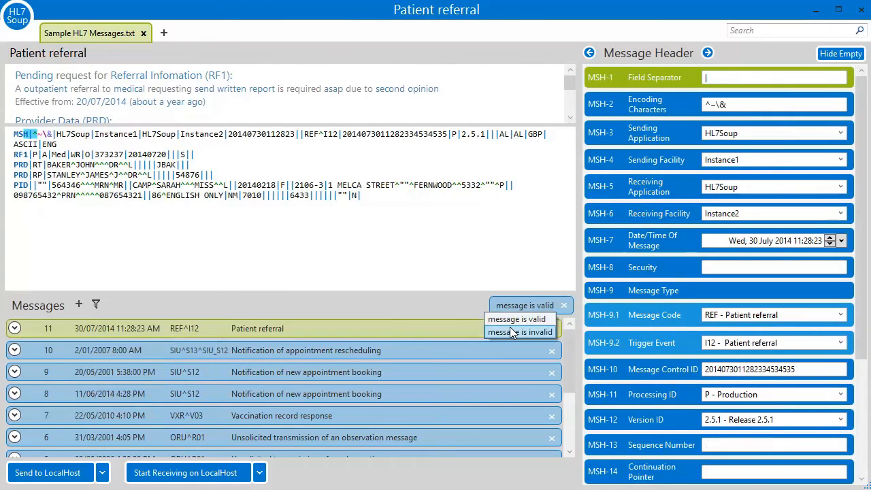
pyautogui.click(511, 332)
pyautogui.click(564, 305)
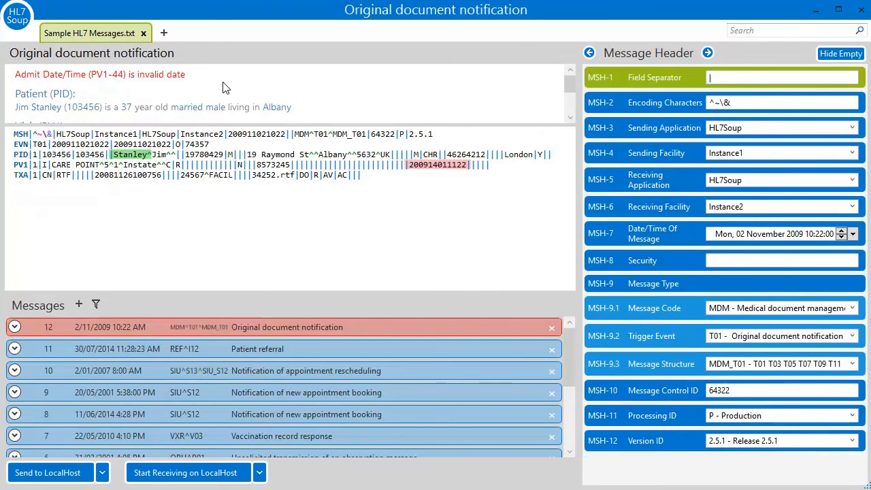
# Open the highlighter set manager over the message and name the Custom set "ADT Set".
pyautogui.click(362, 175)
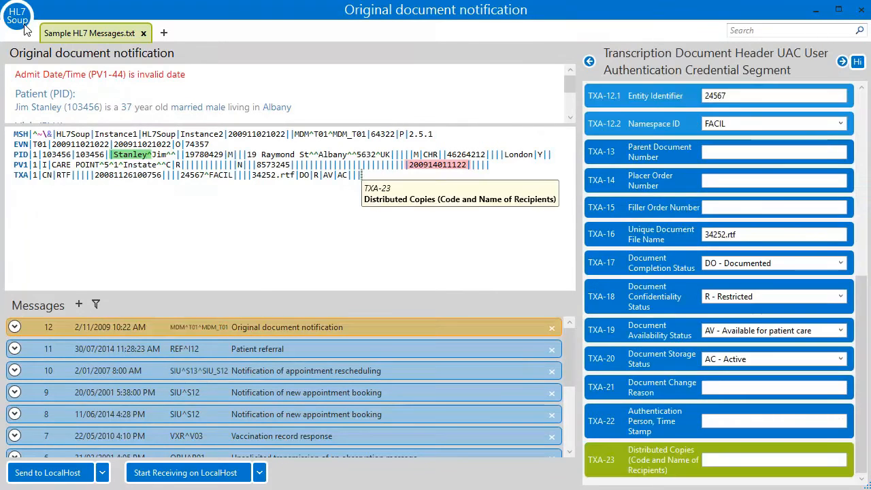
pyautogui.click(16, 16)
pyautogui.click(84, 170)
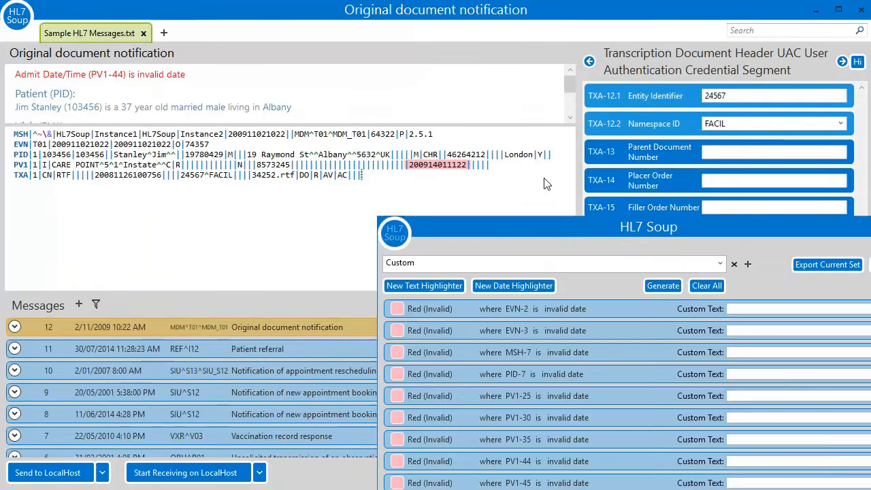
pyautogui.moveTo(562, 227); pyautogui.dragTo(288, 85)
pyautogui.click(242, 121)
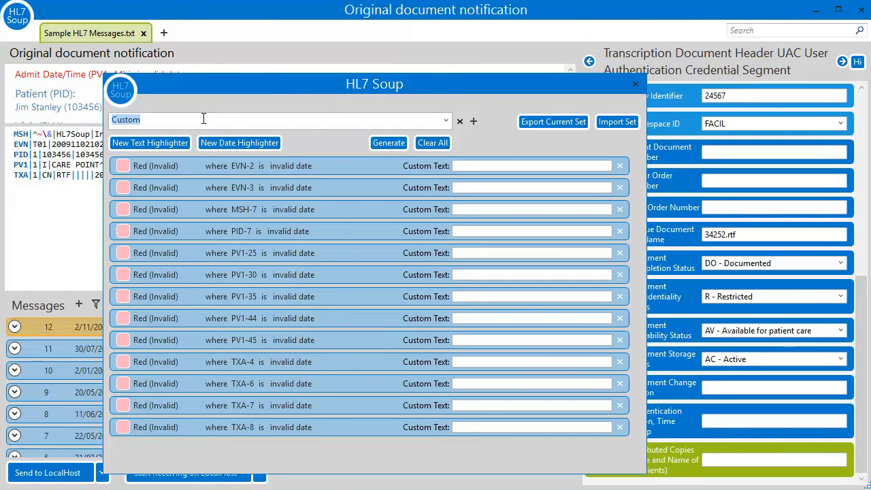
pyautogui.write('ADT Set')
# Clear all highlighters from ADT Set and generate Red (Invalid) highlighters for Invalid Date from the current message.
pyautogui.click(429, 143)
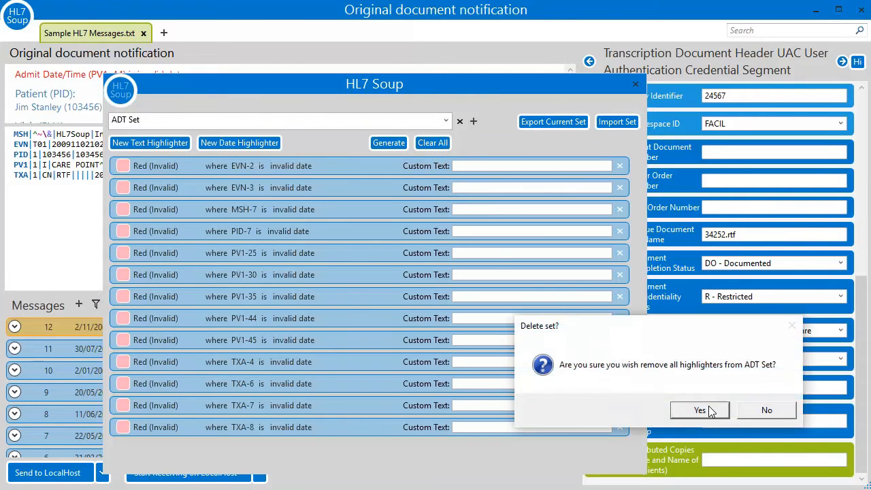
pyautogui.click(707, 410)
pyautogui.click(390, 143)
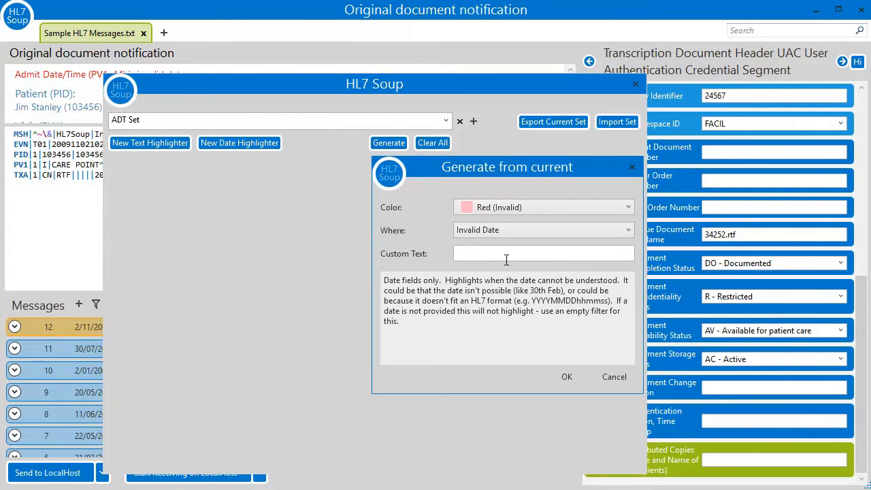
pyautogui.click(567, 377)
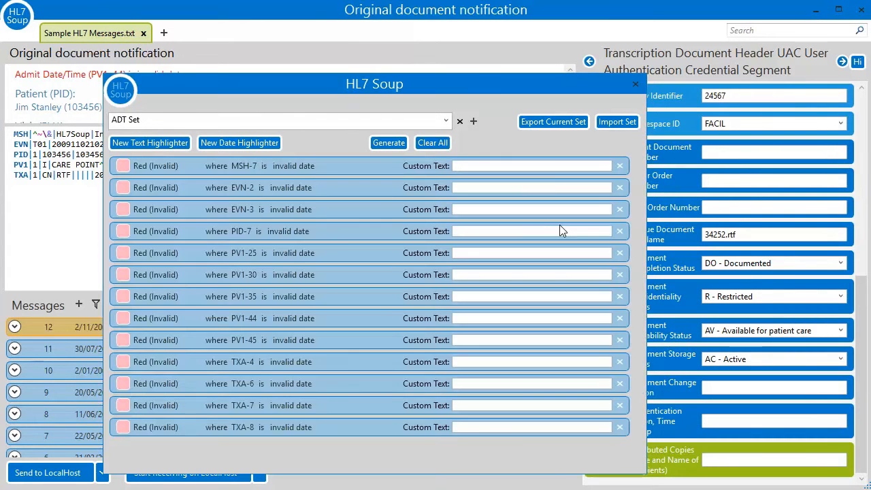
# Bring up the export of ADT Set as a highlighter file and cancel the save.
pyautogui.click(556, 124)
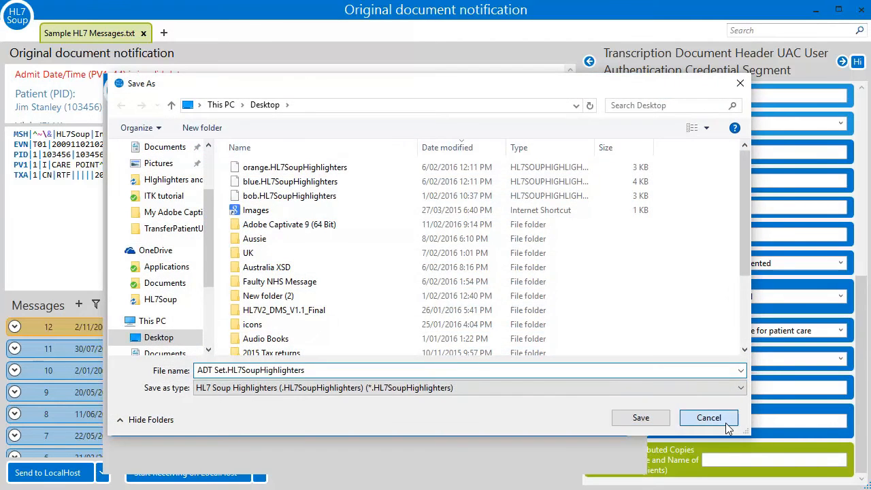
pyautogui.click(725, 422)
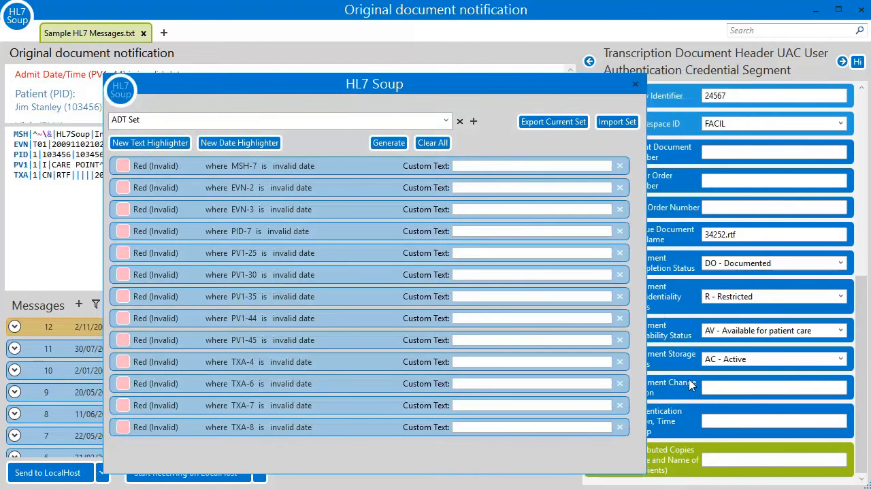
# Name the highlighter set "compare" and remove all highlighters from it.
pyautogui.click(181, 121)
pyautogui.write('compare')
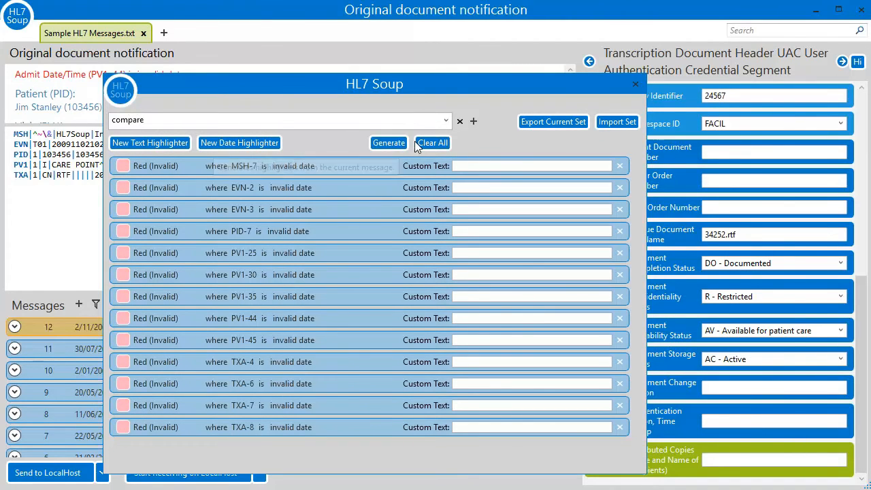
pyautogui.click(388, 143)
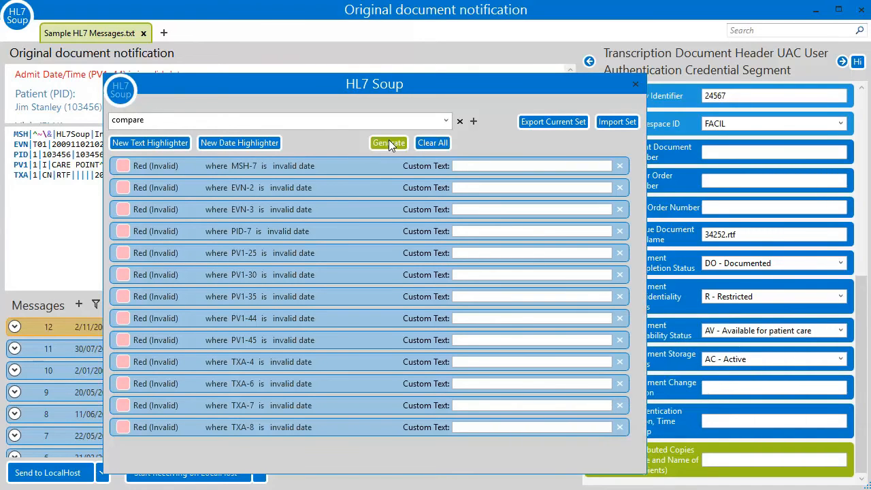
pyautogui.click(433, 143)
pyautogui.click(697, 410)
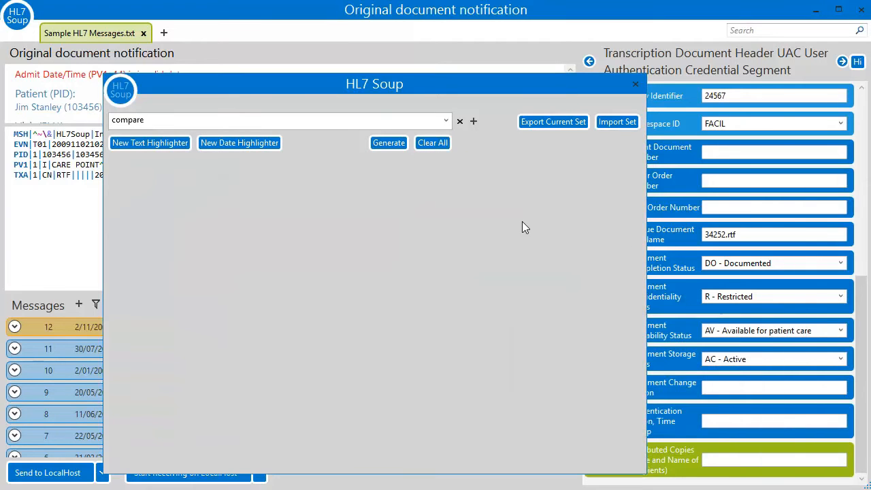
# Generate Blue highlighters for the compare set where "Value is different from current message".
pyautogui.click(385, 142)
pyautogui.click(514, 245)
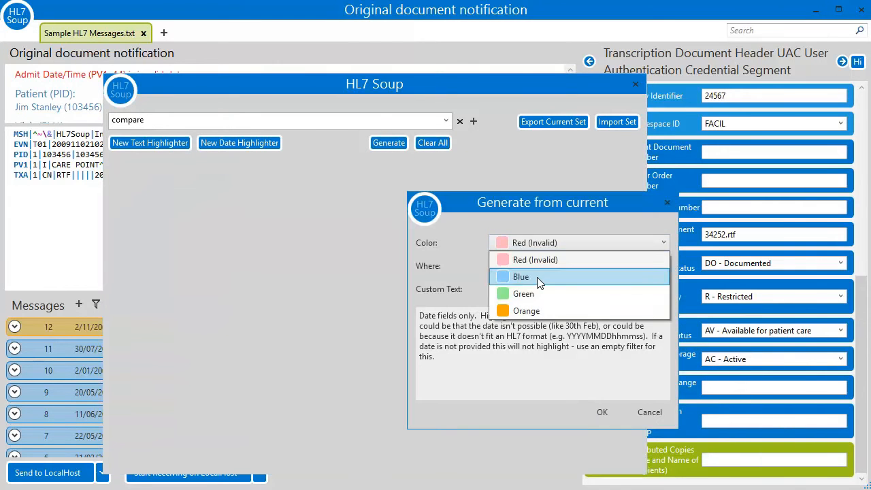
pyautogui.click(535, 279)
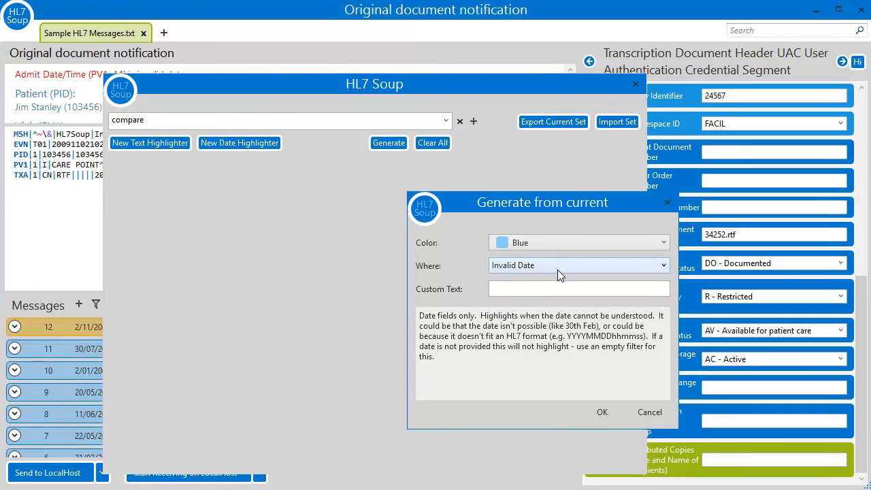
pyautogui.click(557, 269)
pyautogui.click(549, 332)
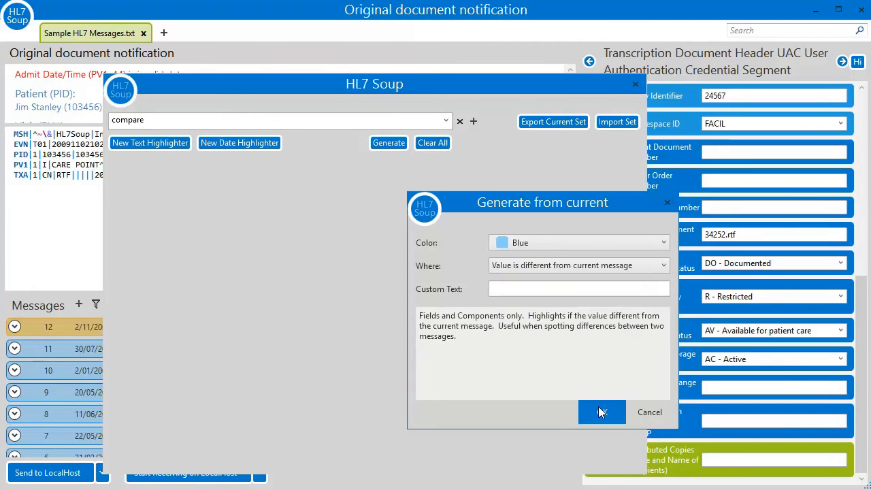
pyautogui.click(599, 410)
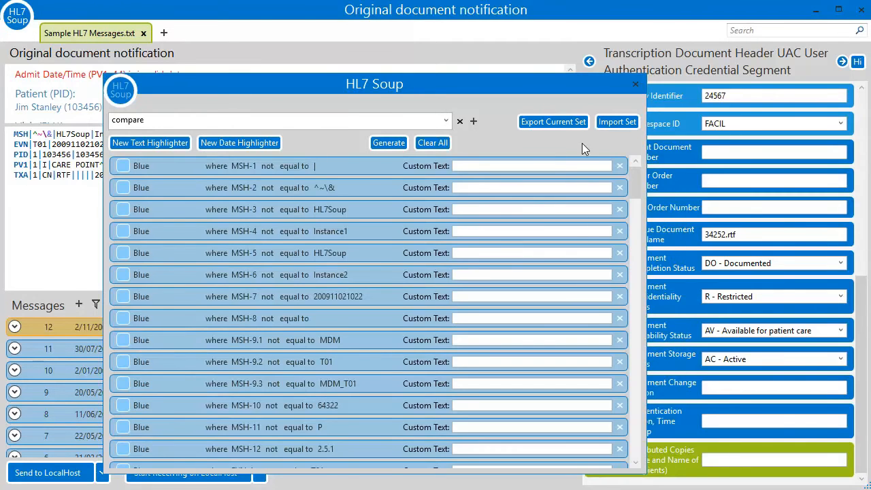
# Close the highlighter manager and examine the highlighted differences in message 11, Patient referral.
pyautogui.click(636, 87)
pyautogui.click(247, 348)
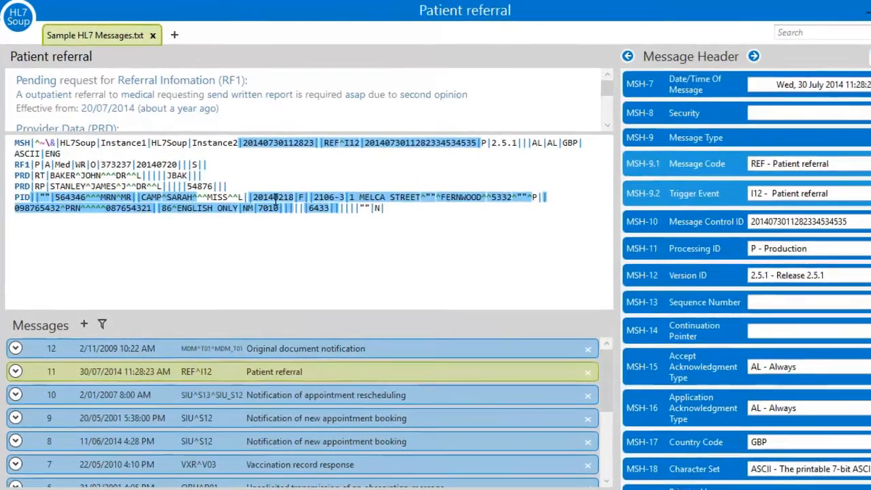
pyautogui.click(269, 141)
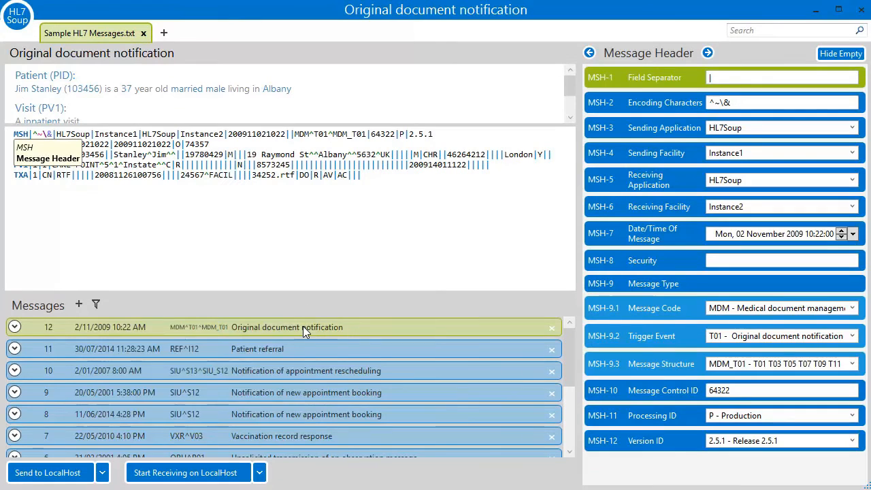
# Set the message list's description field to show the patient ID and patient name.
pyautogui.rightClick(303, 328)
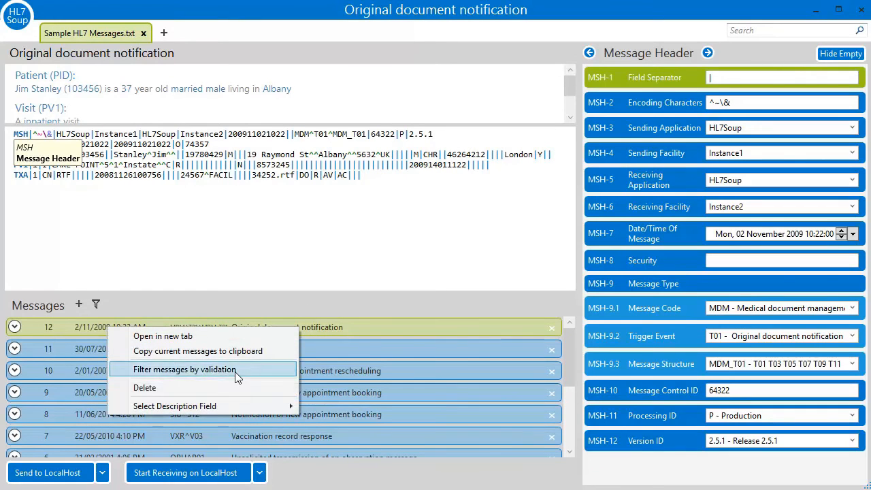
pyautogui.moveTo(217, 406)
pyautogui.click(341, 420)
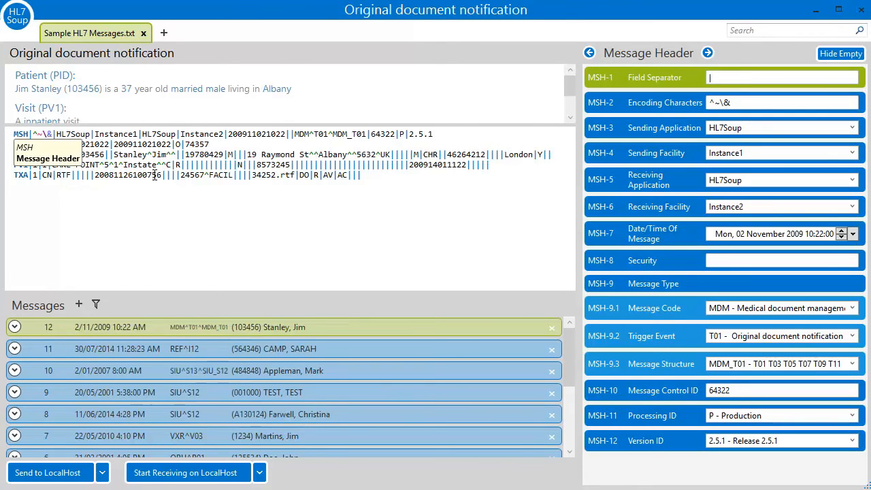
# Zoom in on the message editor's text, and try smaller and larger text sizes in the message interpretation.
pyautogui.keyDown('ctrl'); pyautogui.scroll(2, 155, 174); pyautogui.keyUp('ctrl')
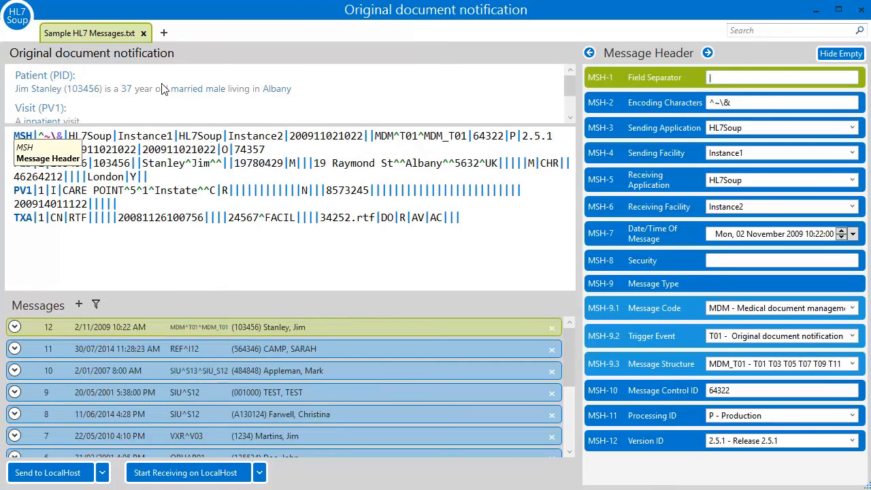
pyautogui.keyDown('ctrl'); pyautogui.scroll(-3, 162, 89); pyautogui.keyUp('ctrl')
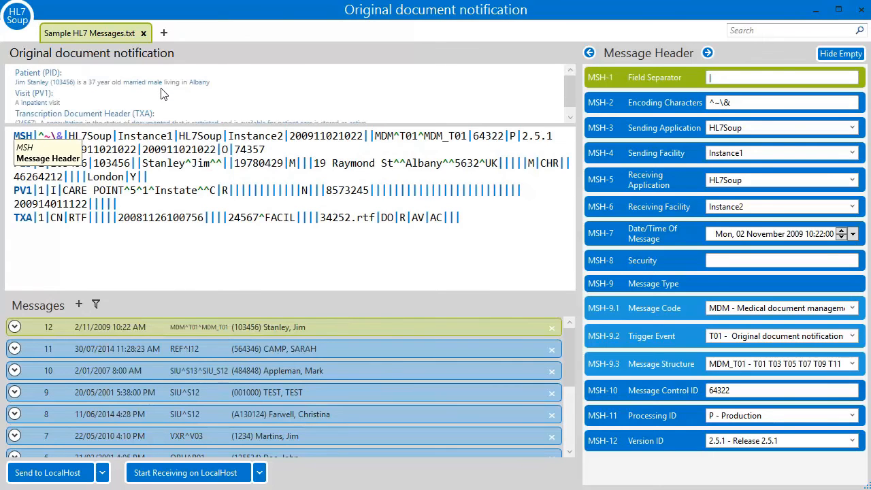
pyautogui.keyDown('ctrl'); pyautogui.scroll(-1, 162, 94); pyautogui.keyUp('ctrl')
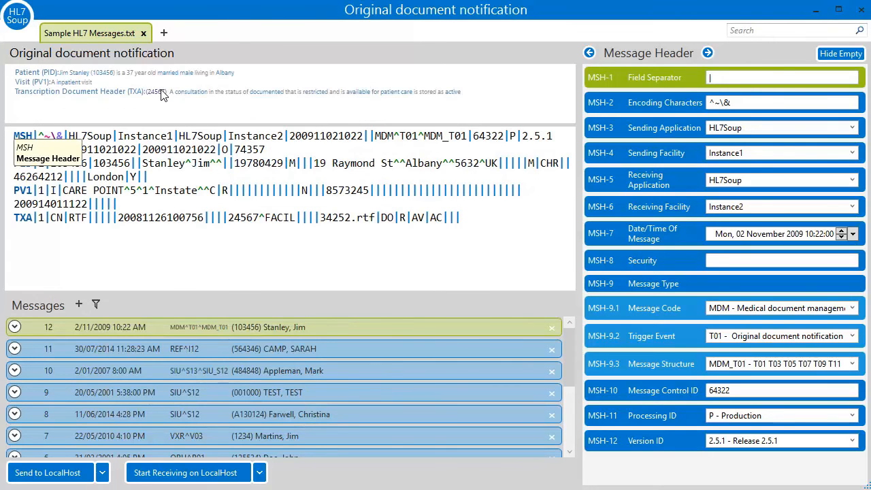
pyautogui.keyDown('ctrl'); pyautogui.scroll(2, 162, 96); pyautogui.keyUp('ctrl')
pyautogui.keyDown('ctrl'); pyautogui.scroll(-2, 161, 95); pyautogui.keyUp('ctrl')
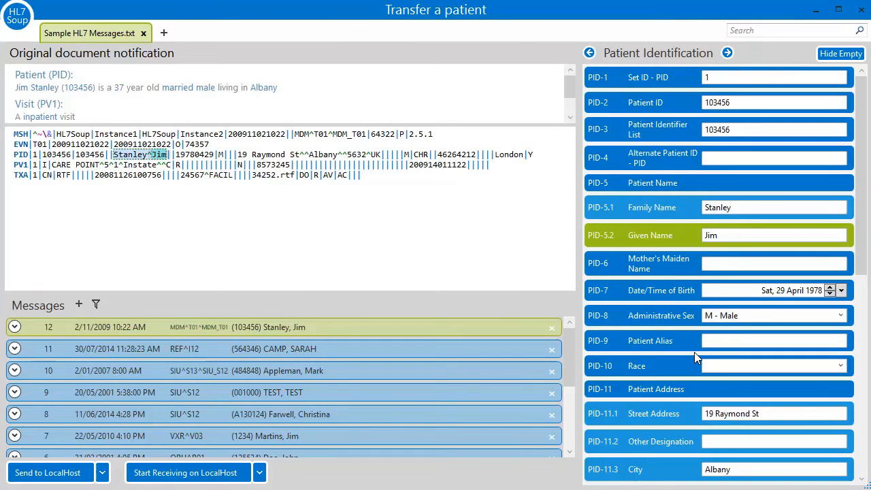
# Create a new ADT message with event type "A02 - Transfer a patient" in a new document.
pyautogui.click(166, 31)
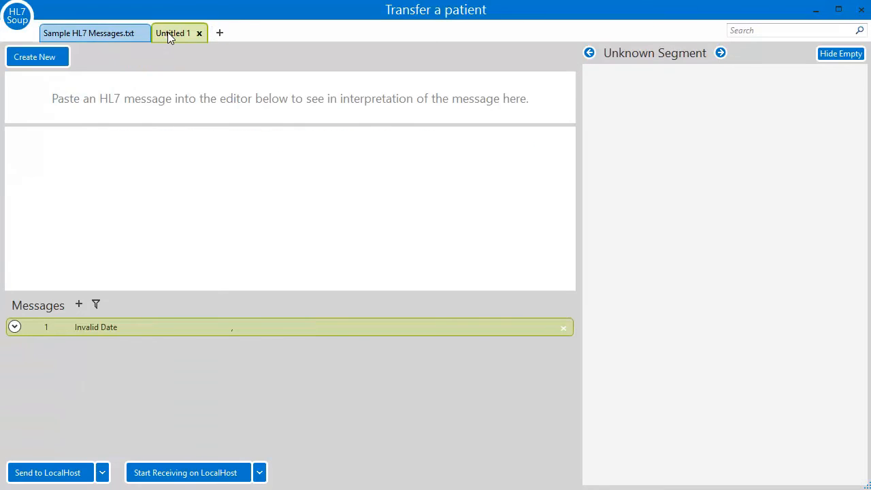
pyautogui.click(56, 62)
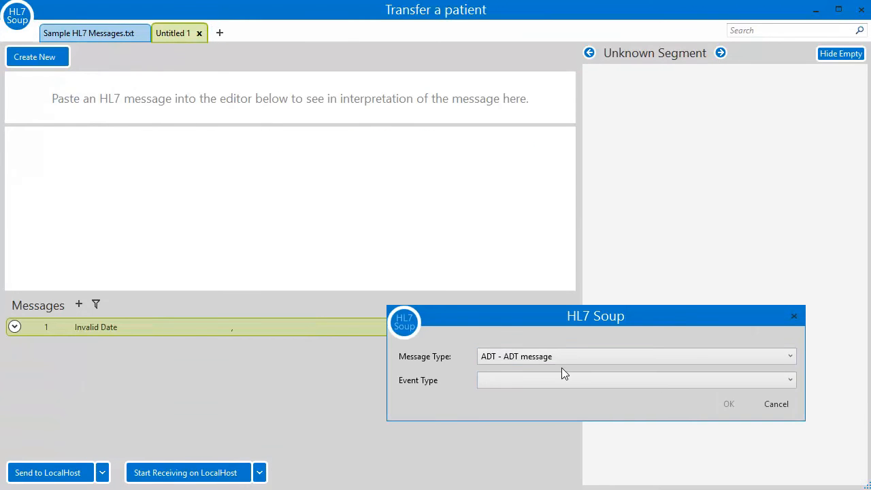
pyautogui.click(537, 379)
pyautogui.click(534, 412)
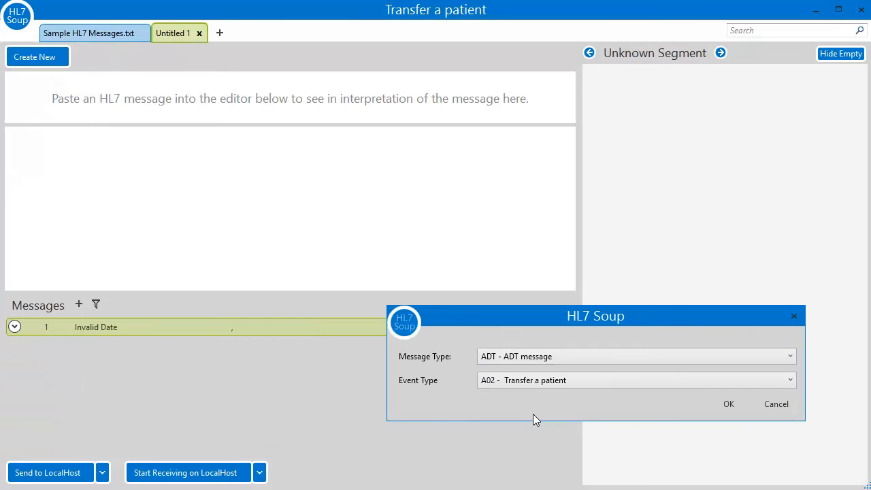
pyautogui.click(727, 408)
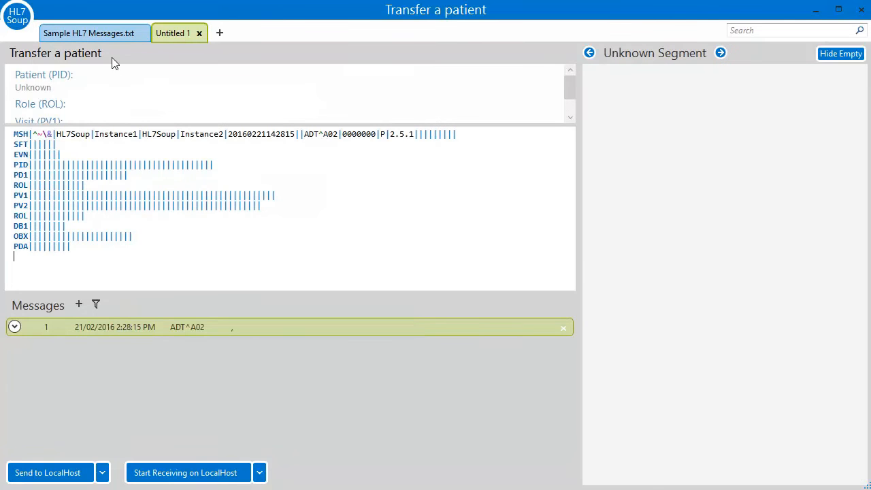
# Add another Software Segment (SFT) to the transfer message and select its line in the editor.
pyautogui.click(78, 53)
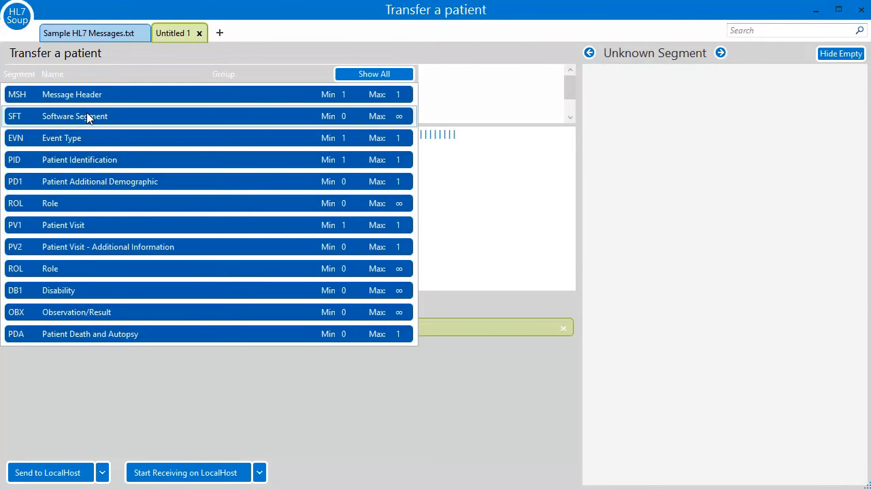
pyautogui.click(86, 115)
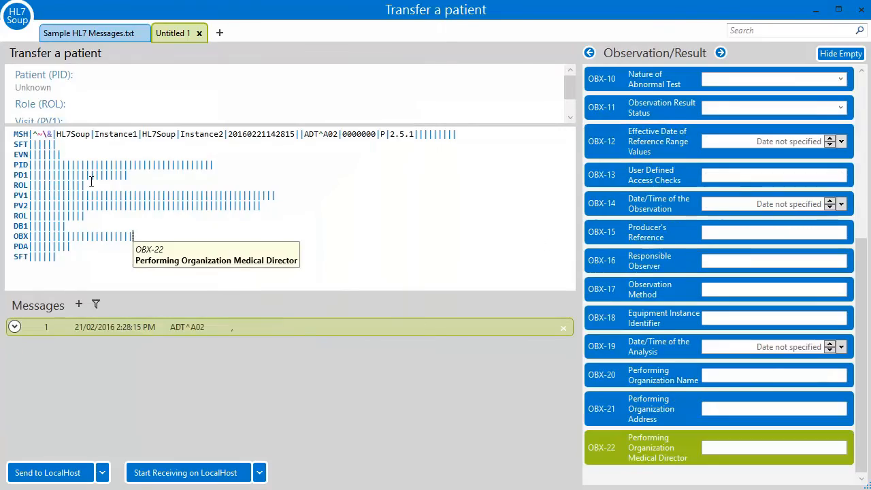
pyautogui.moveTo(68, 253); pyautogui.dragTo(15, 246)
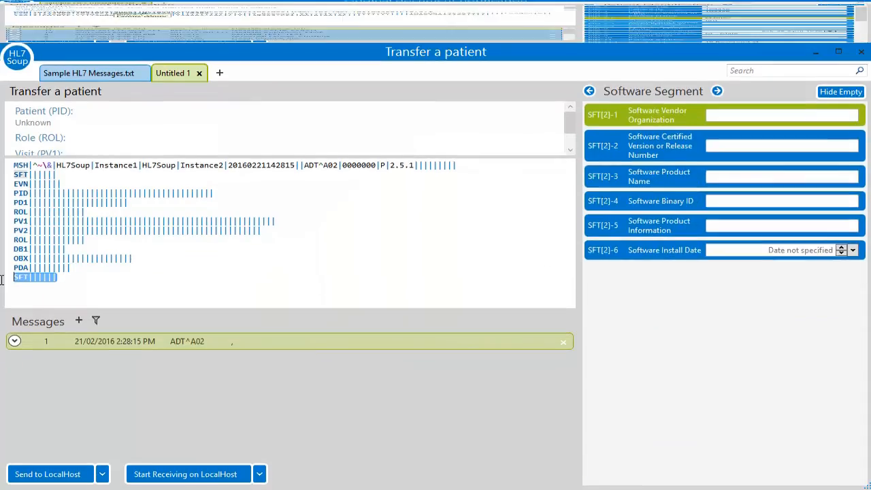
# Collapse the Patient Name field (PID.5) of message 12 to its minimum fields.
pyautogui.rightClick(140, 109)
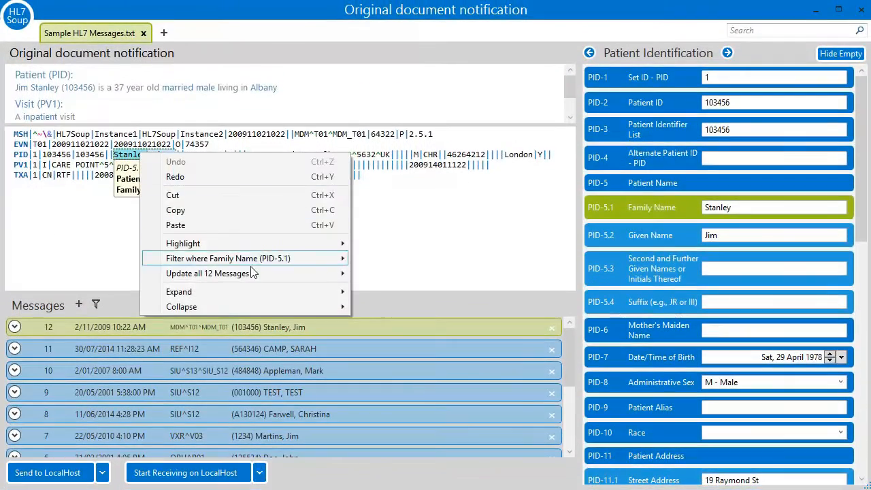
pyautogui.moveTo(285, 306)
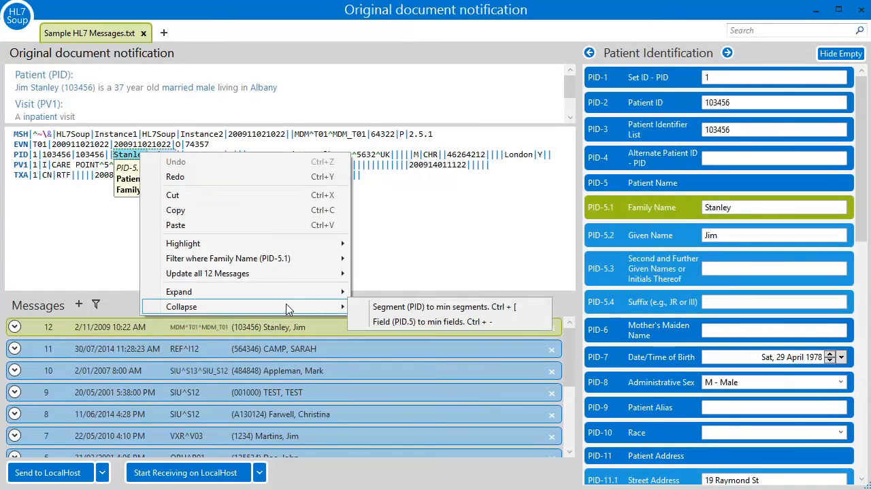
pyautogui.click(398, 321)
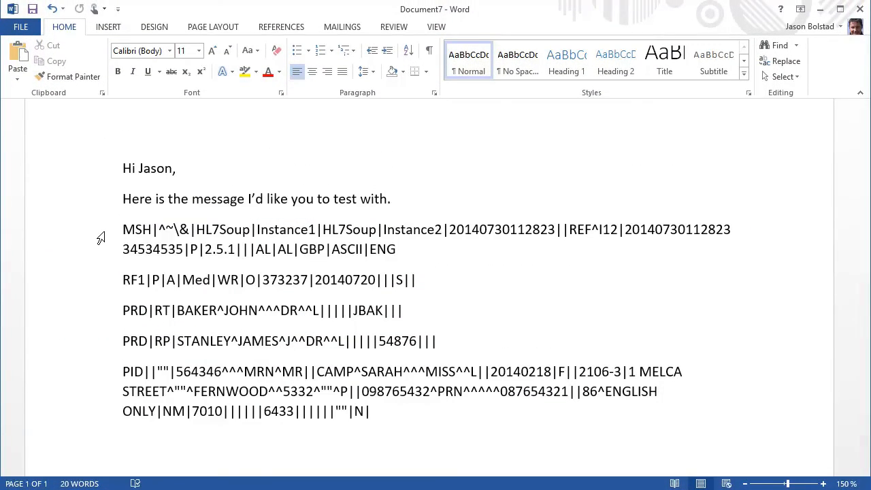
# Copy the full HL7 message, MSH through PID, from the Word document and paste it as a new document in HL7 Soup.
pyautogui.moveTo(123, 230); pyautogui.dragTo(410, 428)
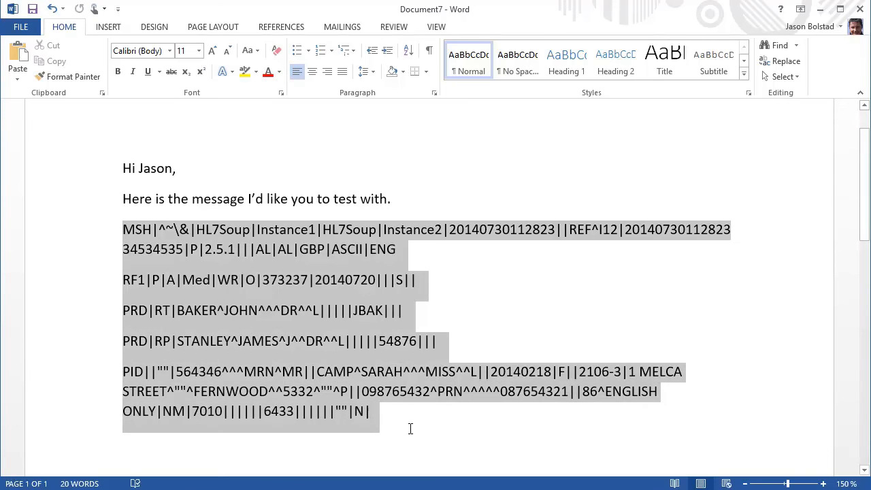
pyautogui.rightClick(255, 281)
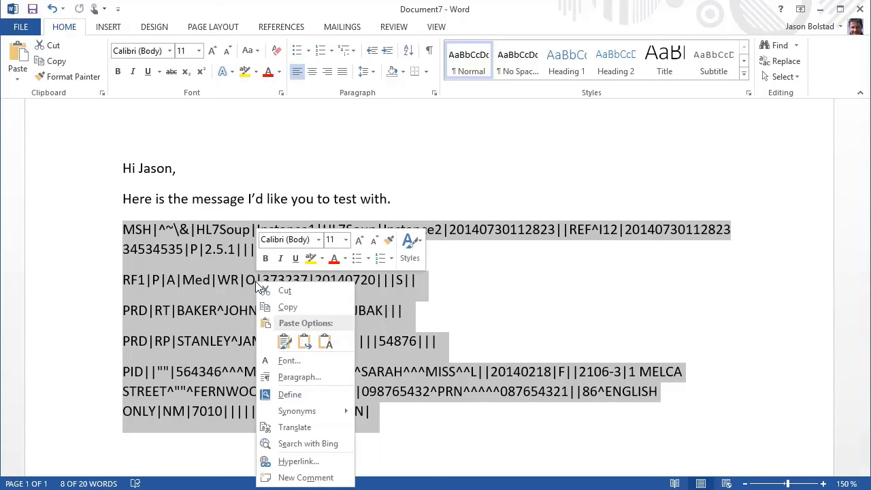
pyautogui.click(287, 309)
pyautogui.click(821, 14)
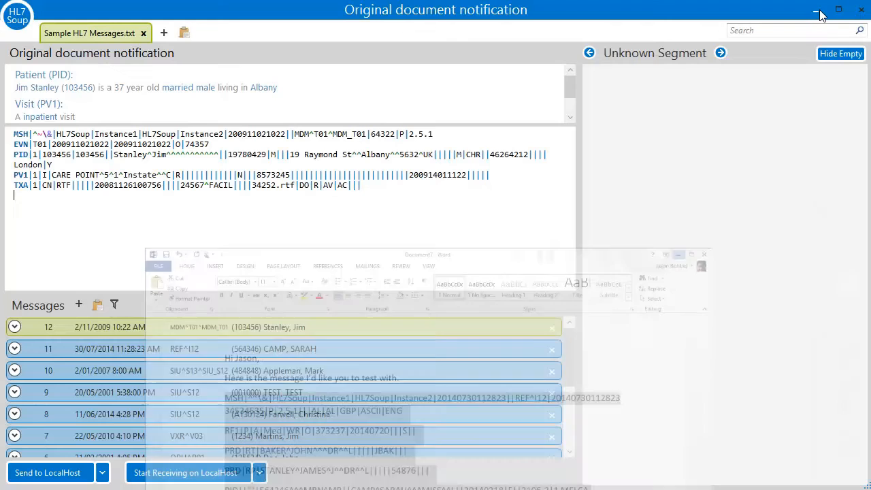
pyautogui.click(181, 32)
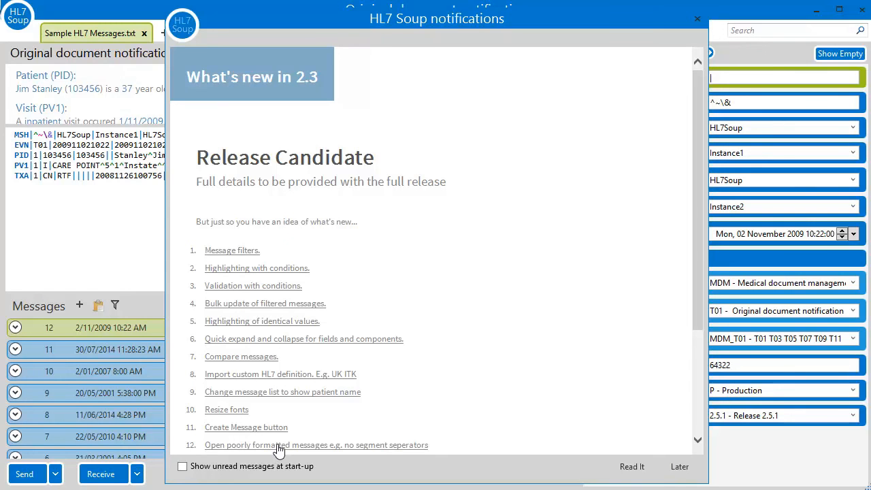
# Postpone the "What's new in 2.3" notification and reopen it through HL7 Soup Latest.
pyautogui.click(672, 466)
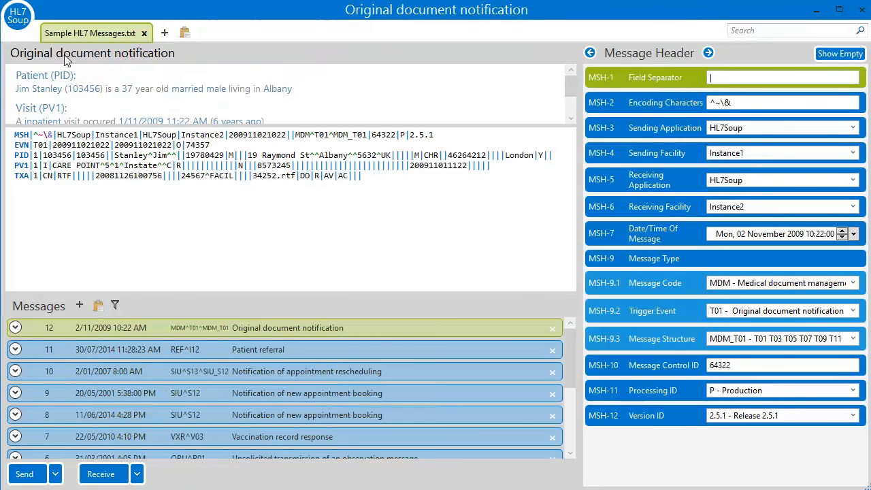
pyautogui.click(18, 15)
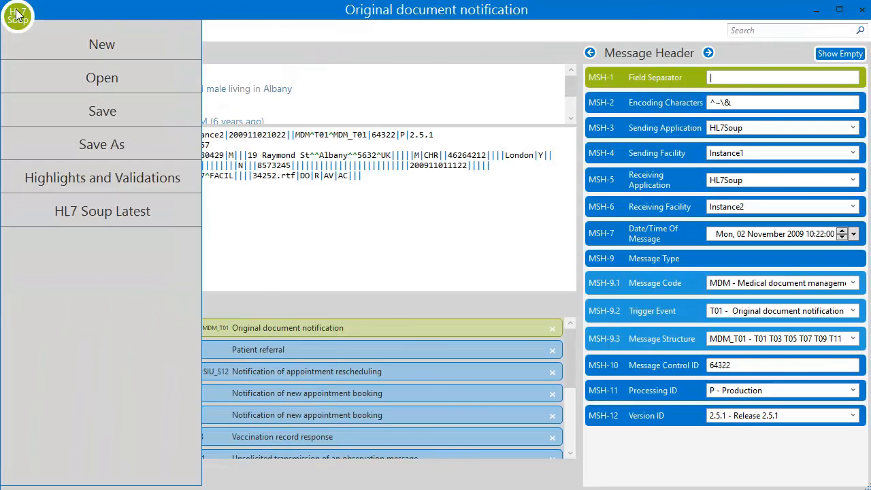
pyautogui.click(162, 222)
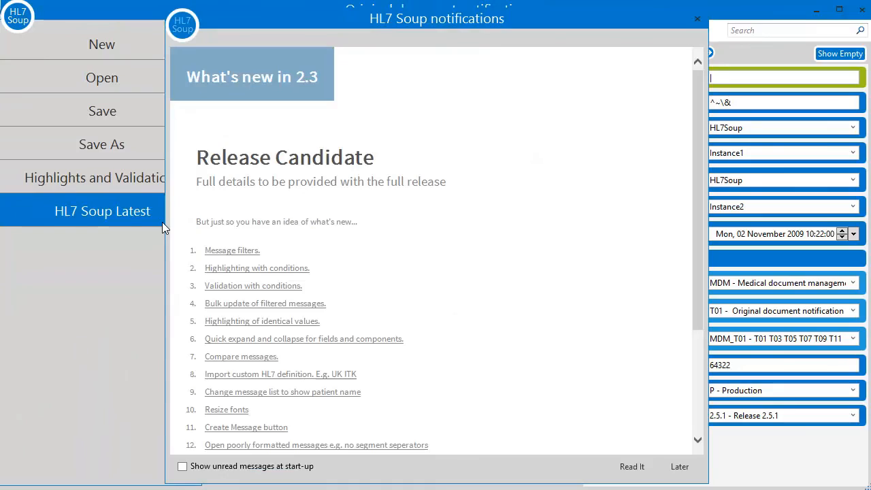